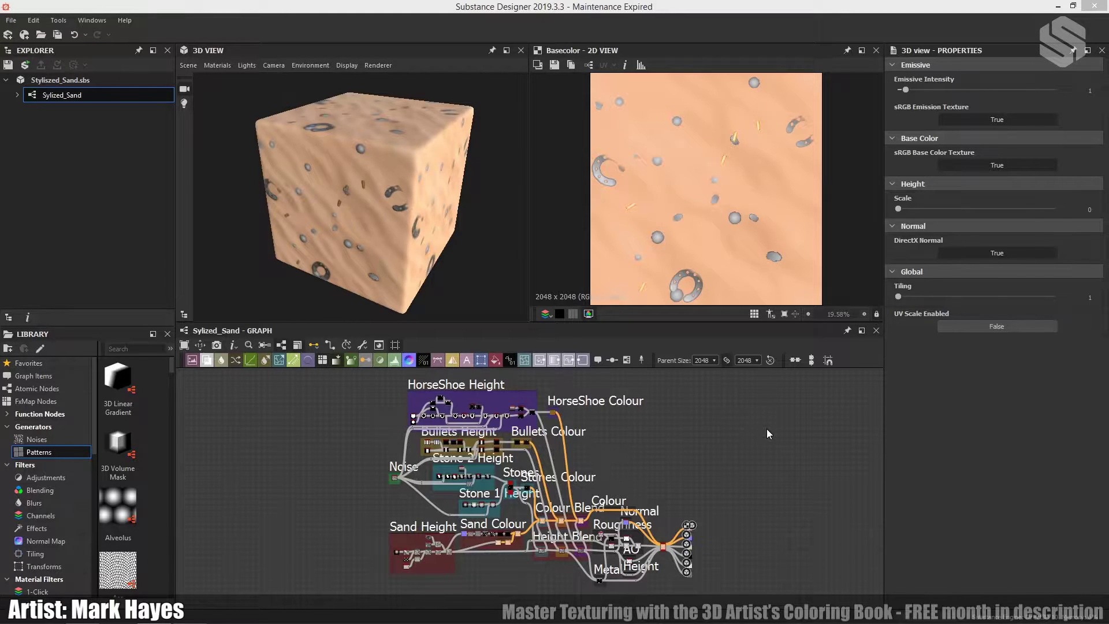
# Tessellate the preview material with factor 16, Phong 1 and height scale 10, then orbit the cube.
pyautogui.click(216, 68)
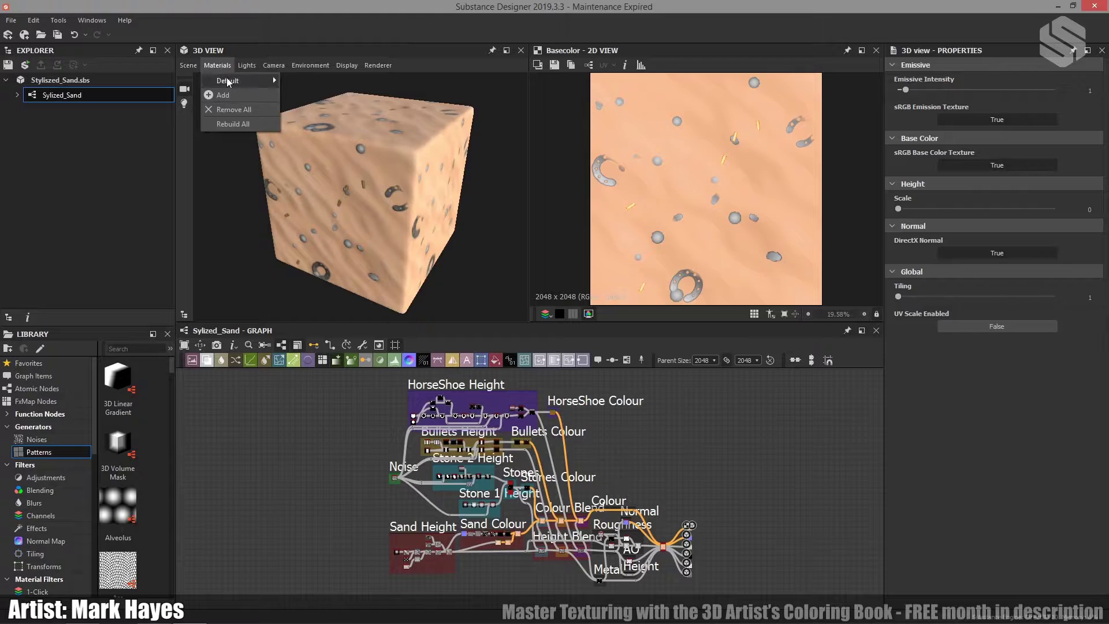
pyautogui.moveTo(226, 79)
pyautogui.moveTo(321, 102)
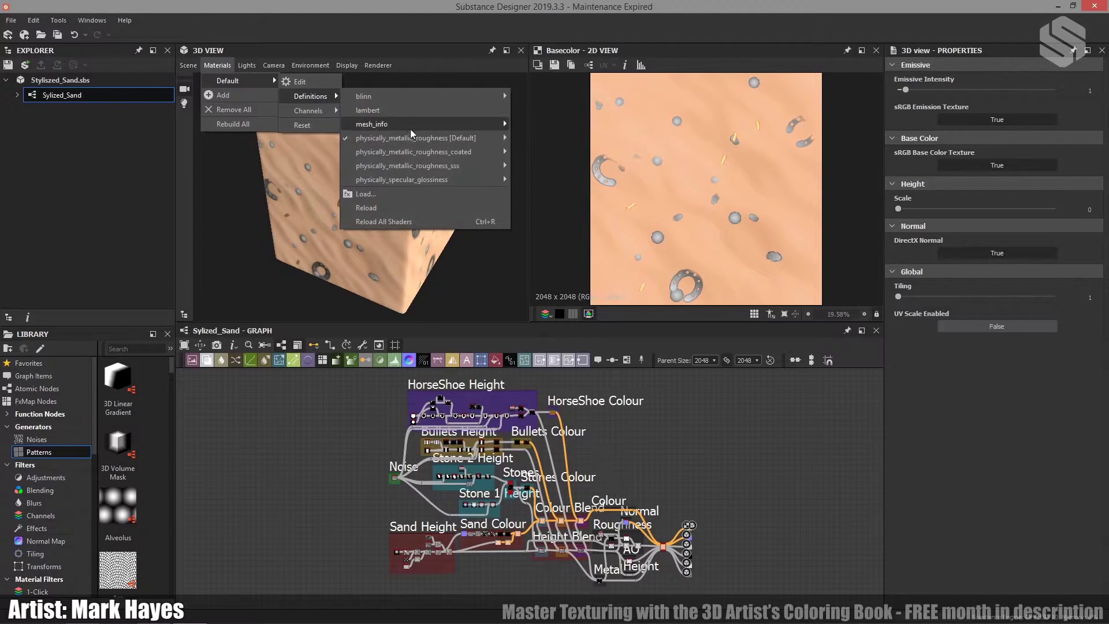
pyautogui.moveTo(416, 138)
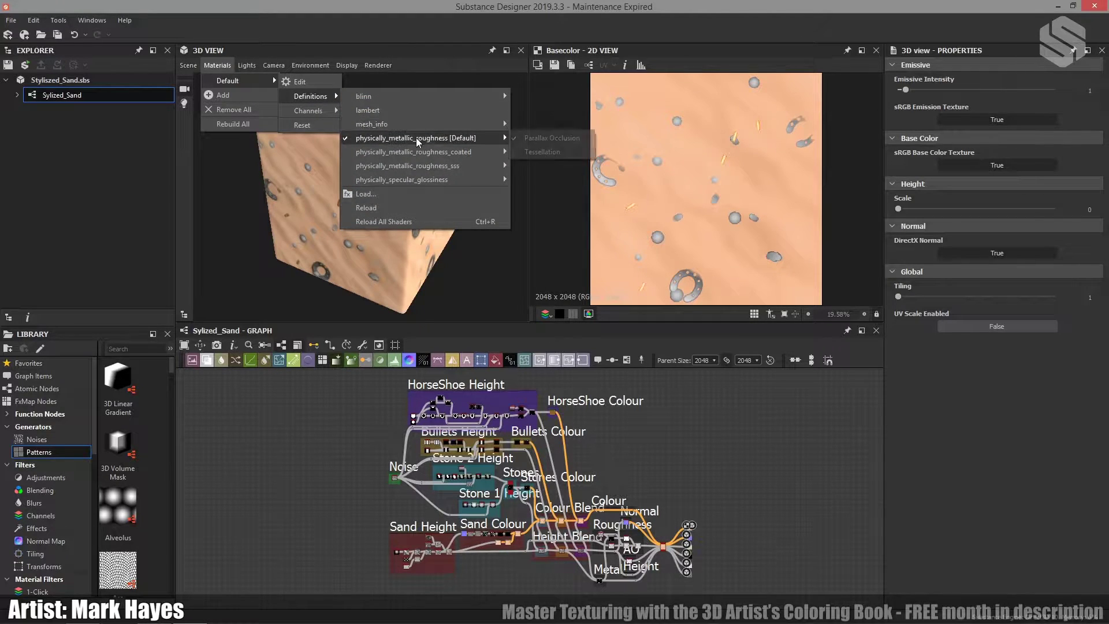
pyautogui.click(542, 152)
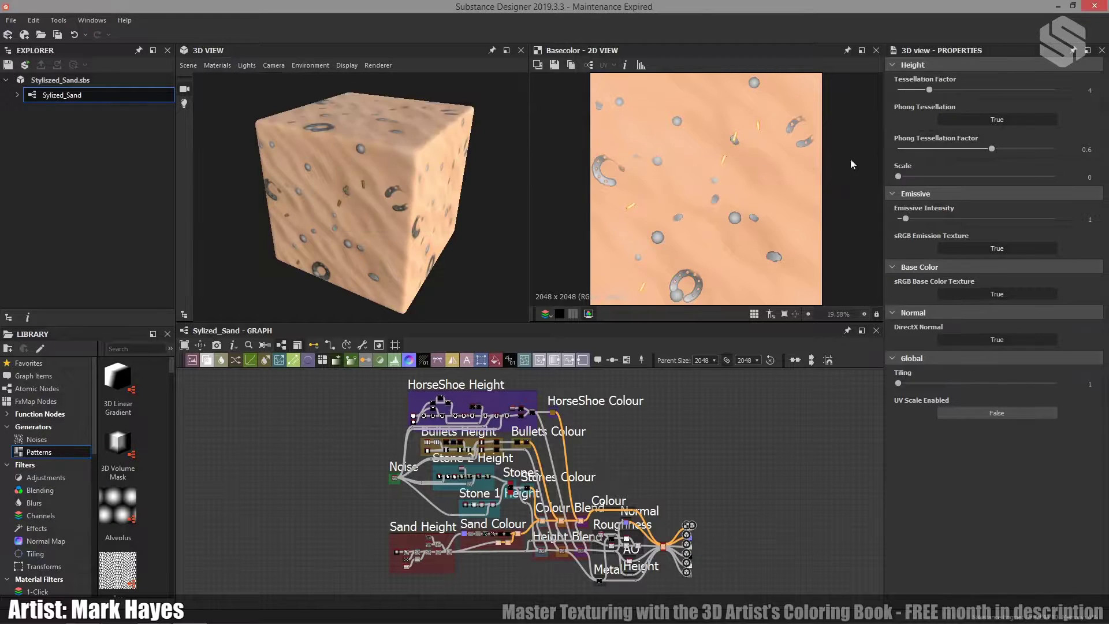
pyautogui.moveTo(944, 88); pyautogui.dragTo(1057, 90)
pyautogui.moveTo(989, 149); pyautogui.dragTo(1078, 153)
pyautogui.moveTo(900, 176); pyautogui.dragTo(1055, 176)
pyautogui.moveTo(363, 144); pyautogui.dragTo(393, 185)
pyautogui.scroll(2, 417, 140)
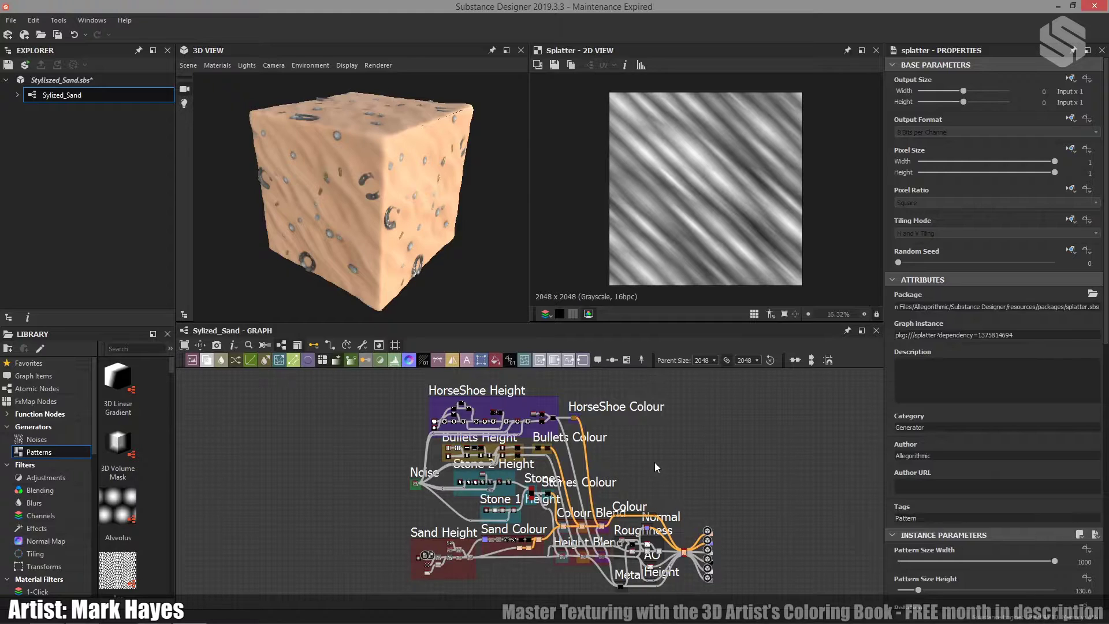
# Zoom into Sand Height and compare the hexagonal Polygon 2 shape with the Splatter streaks.
pyautogui.scroll(3, 387, 558)
pyautogui.scroll(4, 457, 575)
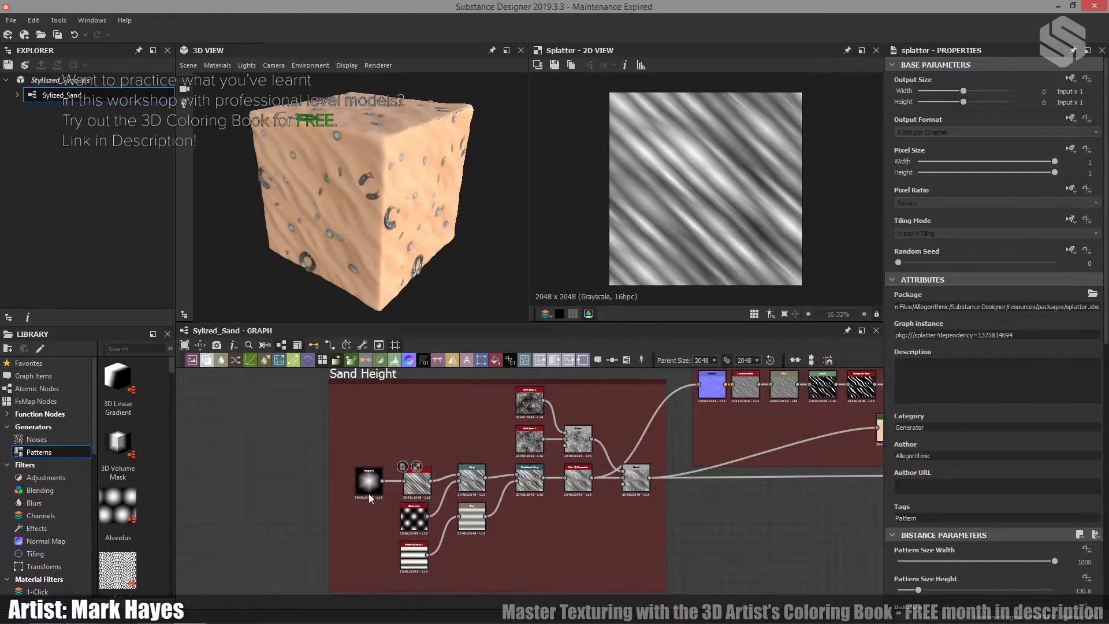
pyautogui.scroll(2, 392, 470)
pyautogui.moveTo(393, 484); pyautogui.dragTo(382, 447, button='middle')
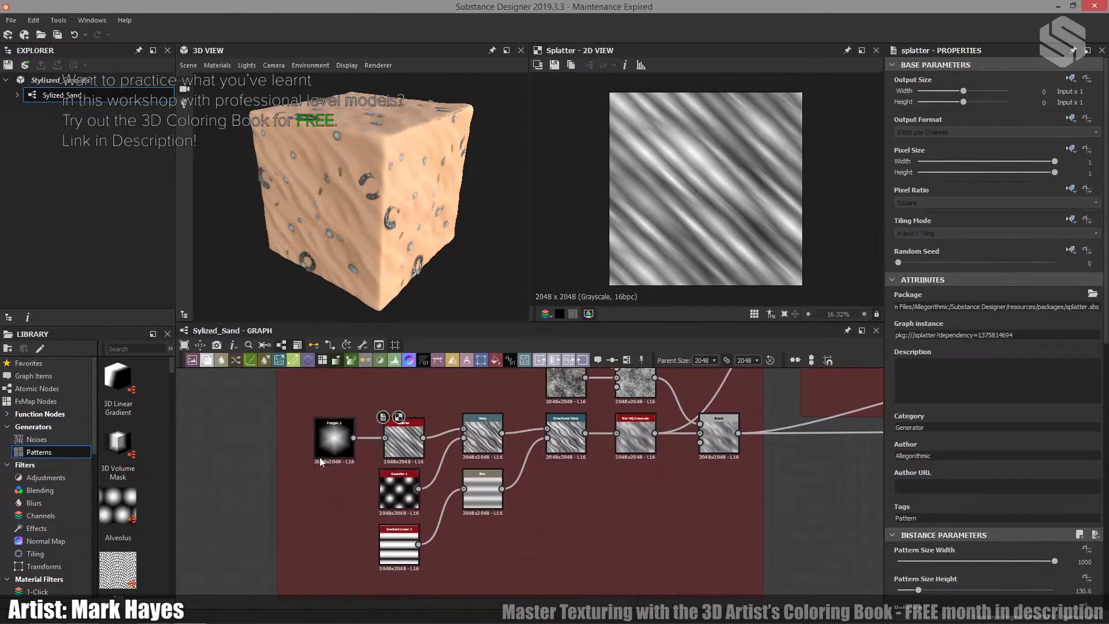
pyautogui.click(324, 441)
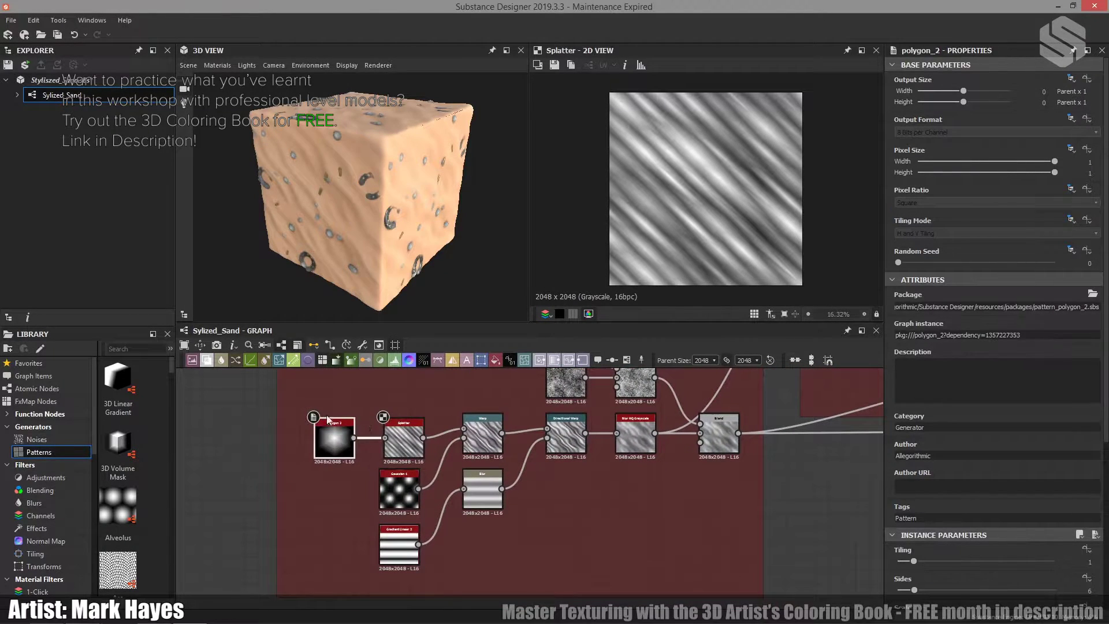
pyautogui.click(407, 440)
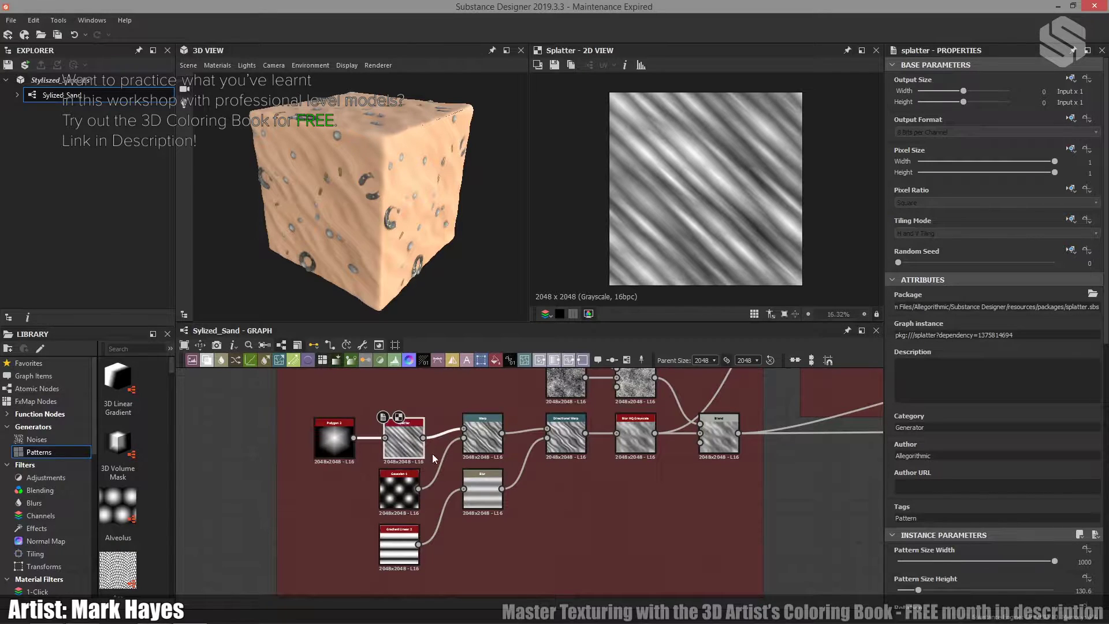
pyautogui.click(348, 446)
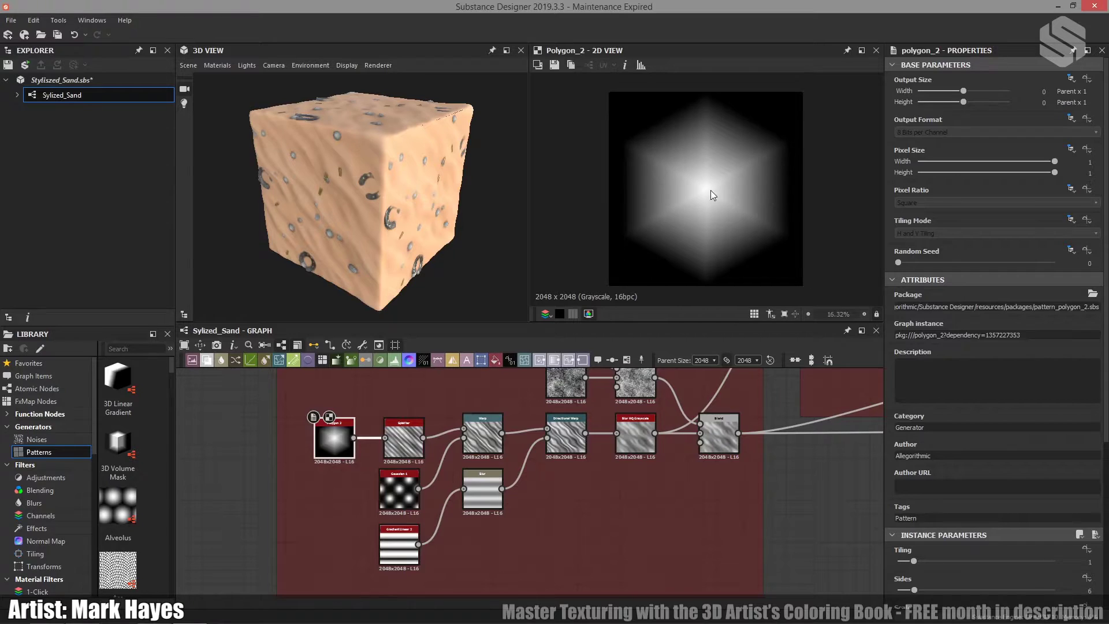
pyautogui.click(403, 443)
pyautogui.scroll(-4, 982, 440)
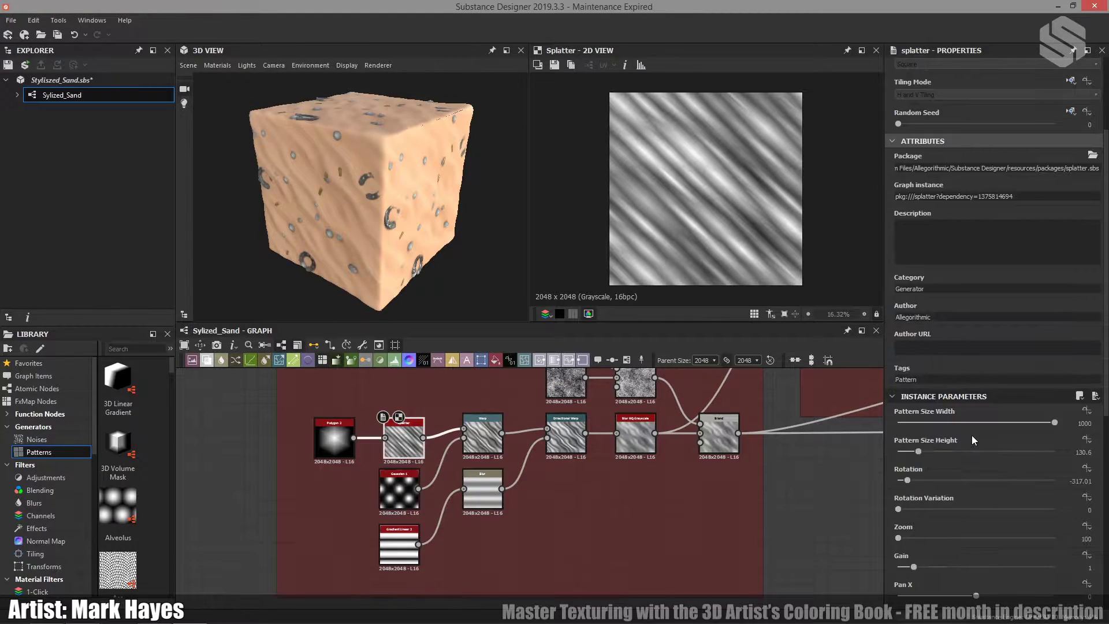
pyautogui.scroll(-2, 976, 439)
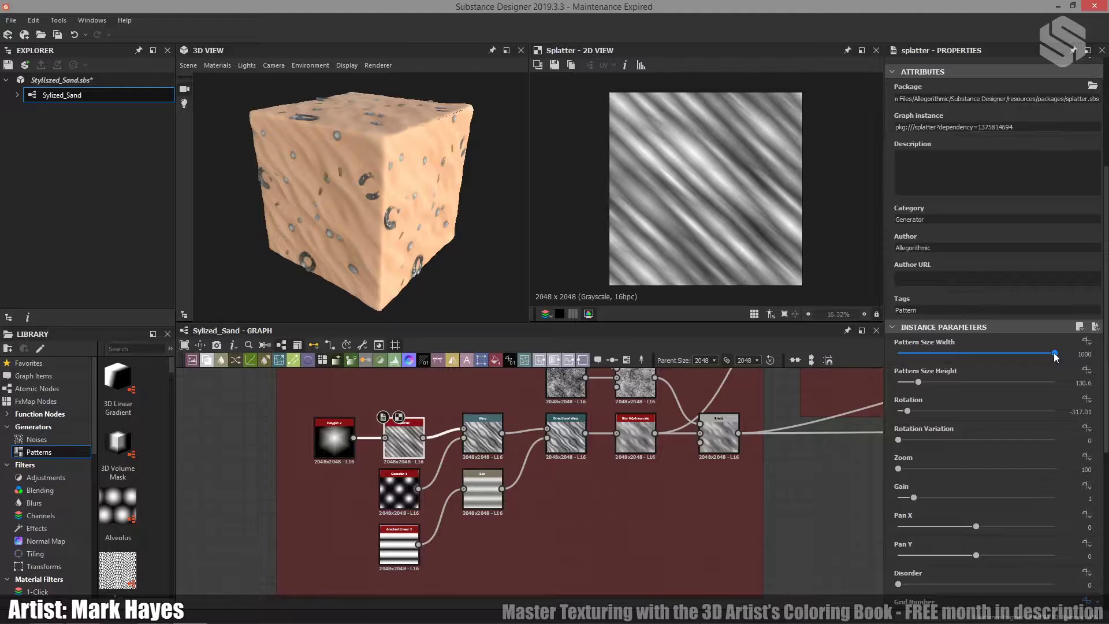
pyautogui.moveTo(1053, 352)
pyautogui.mouseDown()
pyautogui.moveTo(924, 357)
pyautogui.moveTo(1066, 350)
pyautogui.mouseUp()
pyautogui.scroll(-1, 948, 376)
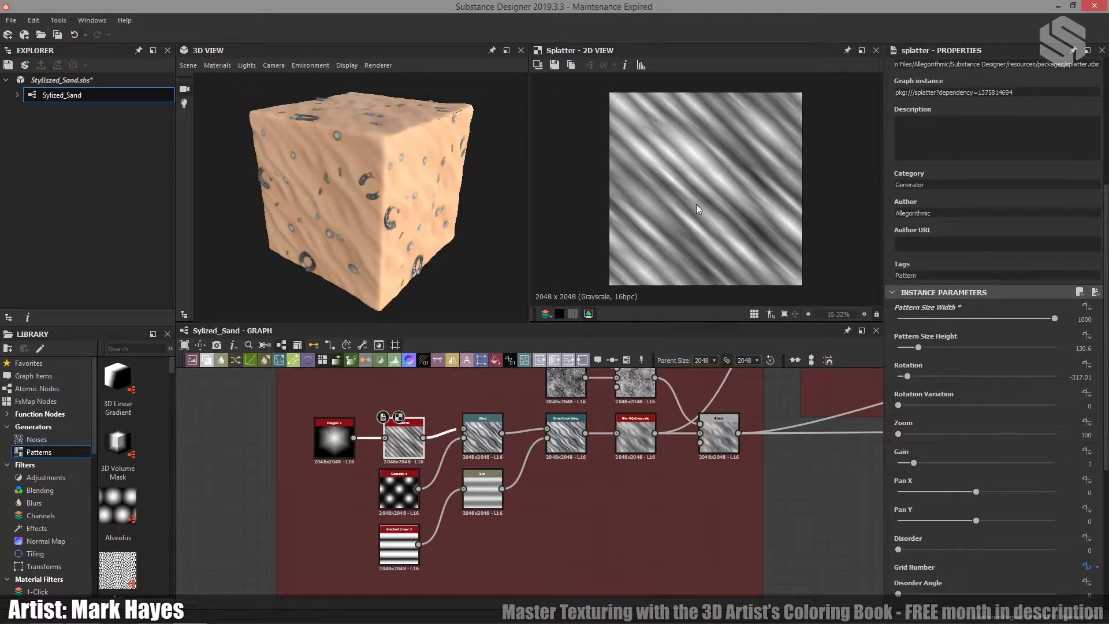
pyautogui.moveTo(407, 197); pyautogui.dragTo(424, 206)
pyautogui.scroll(-3, 929, 384)
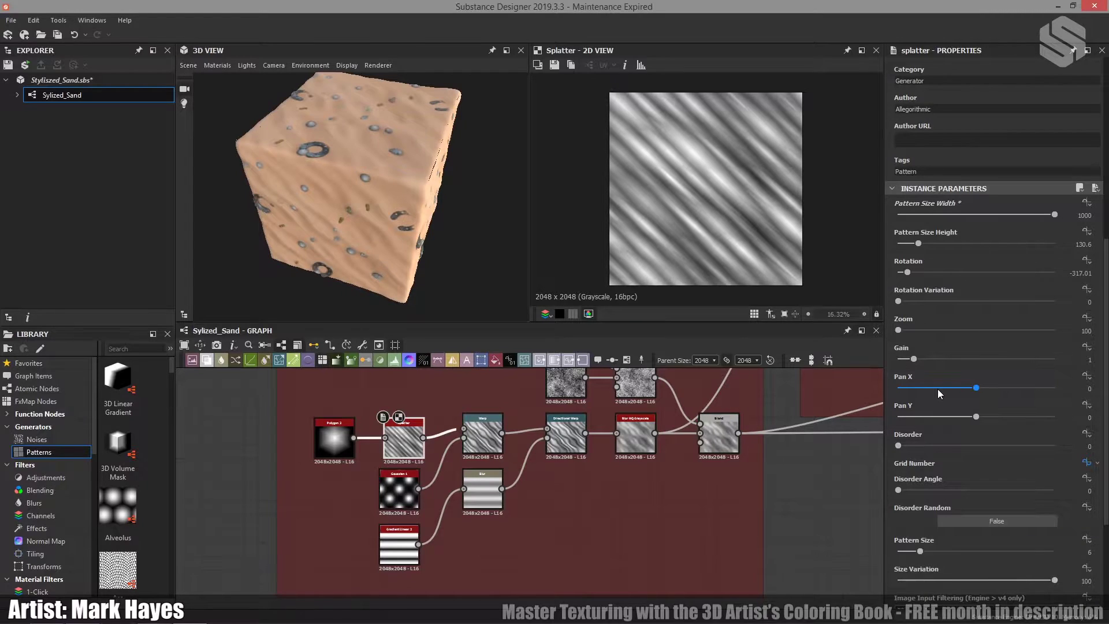
pyautogui.scroll(-5, 938, 389)
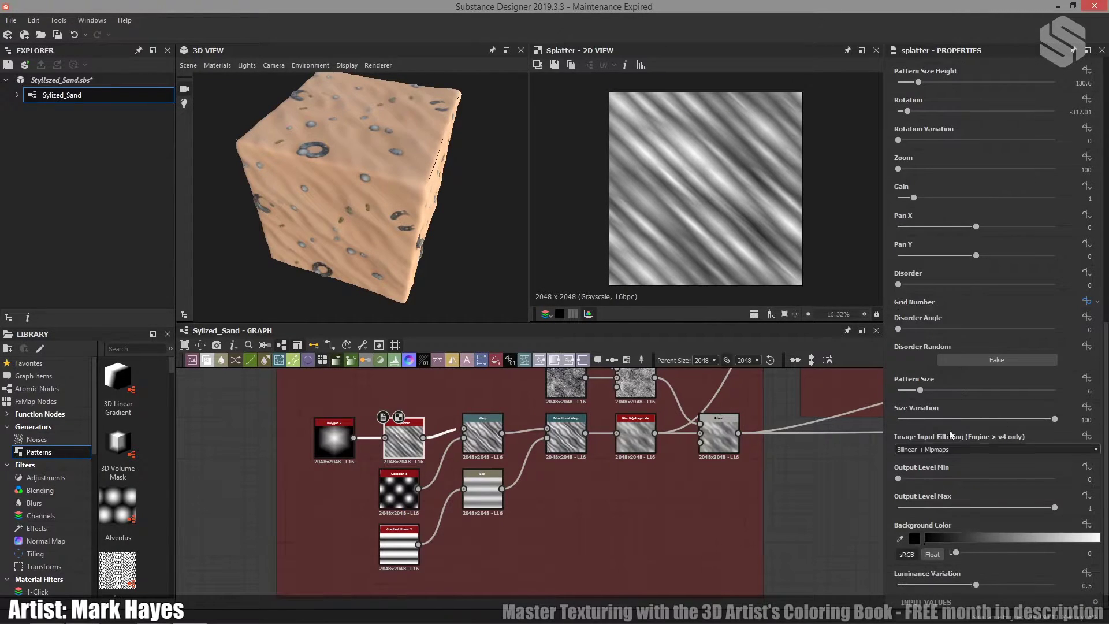
pyautogui.moveTo(1055, 418)
pyautogui.mouseDown()
pyautogui.moveTo(892, 418)
pyautogui.moveTo(1068, 419)
pyautogui.mouseUp()
pyautogui.moveTo(967, 584); pyautogui.dragTo(888, 584)
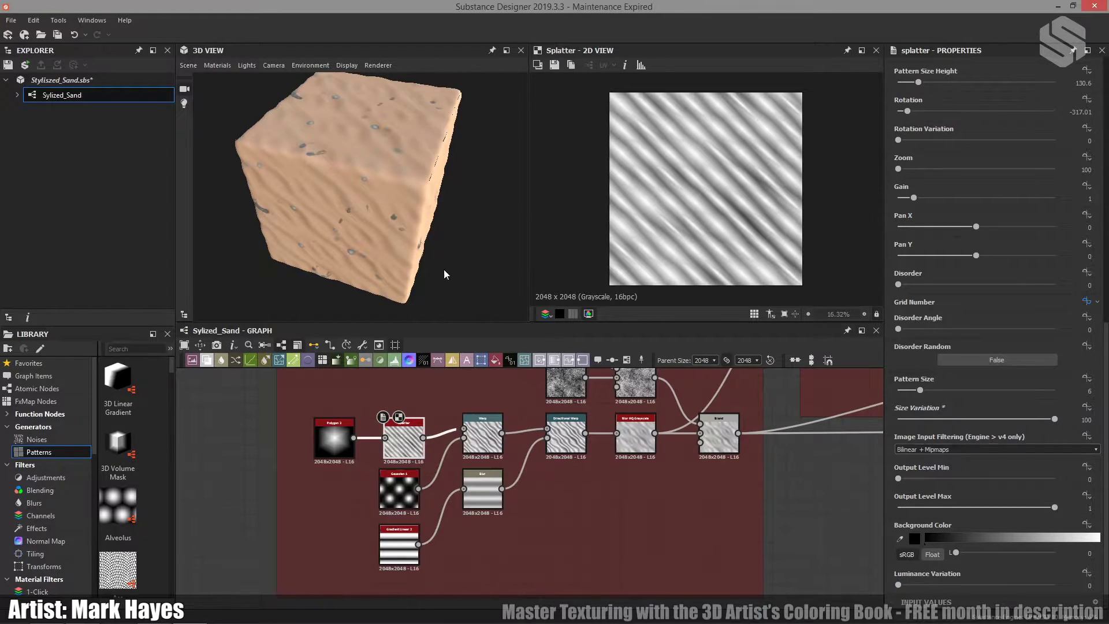
pyautogui.moveTo(441, 266); pyautogui.dragTo(399, 243)
pyautogui.scroll(2, 382, 213)
pyautogui.moveTo(899, 586); pyautogui.dragTo(977, 595)
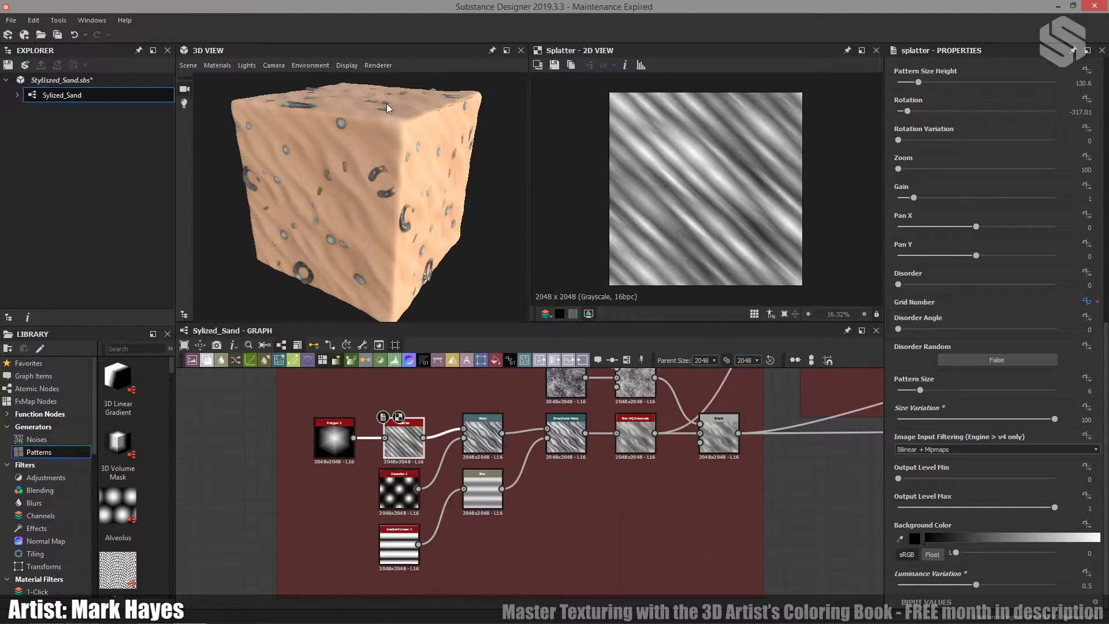
pyautogui.moveTo(388, 99); pyautogui.dragTo(352, 204)
pyautogui.scroll(1, 475, 398)
pyautogui.moveTo(475, 399); pyautogui.dragTo(545, 456, button='middle')
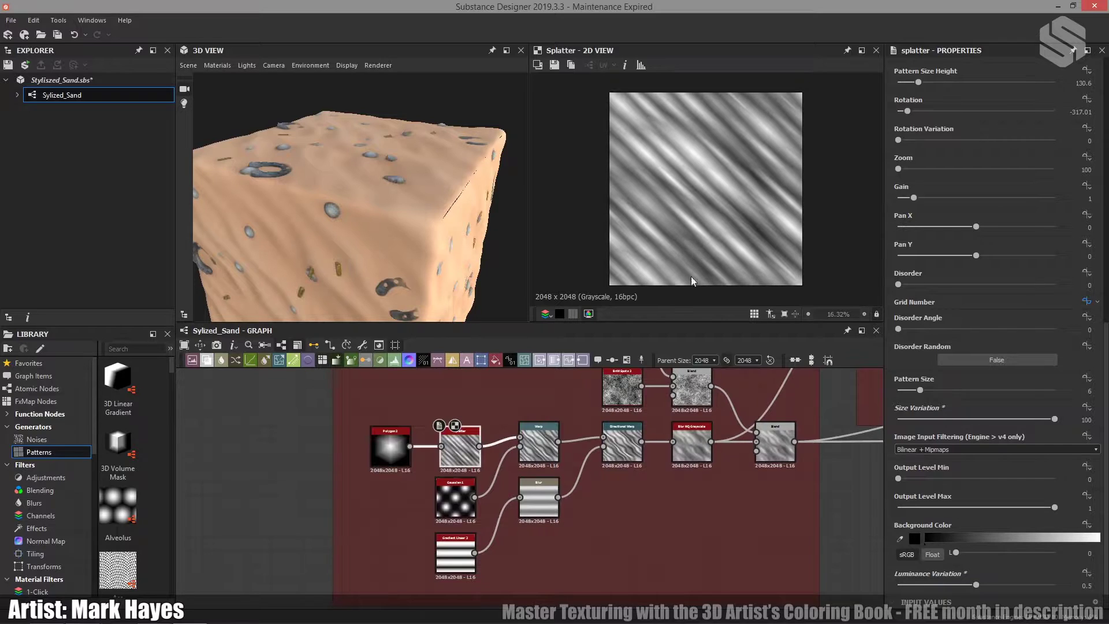
# Compare the Warp node's wavy ripples with its Gaussian dot input, ending on Warp, and orbit the cube.
pyautogui.doubleClick(539, 442)
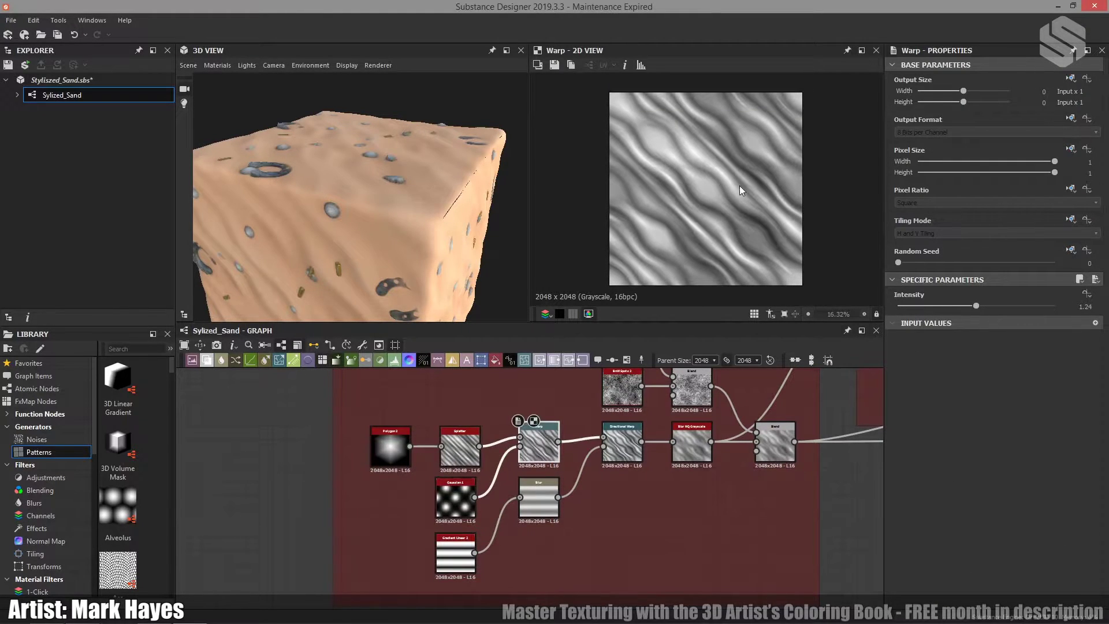
pyautogui.doubleClick(459, 500)
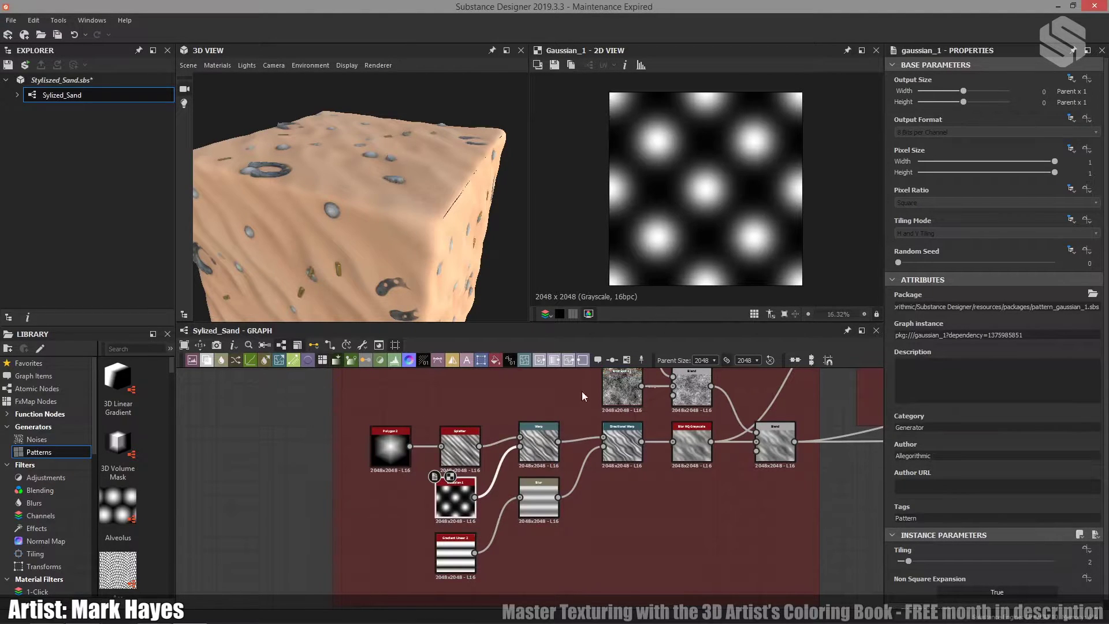
pyautogui.doubleClick(542, 445)
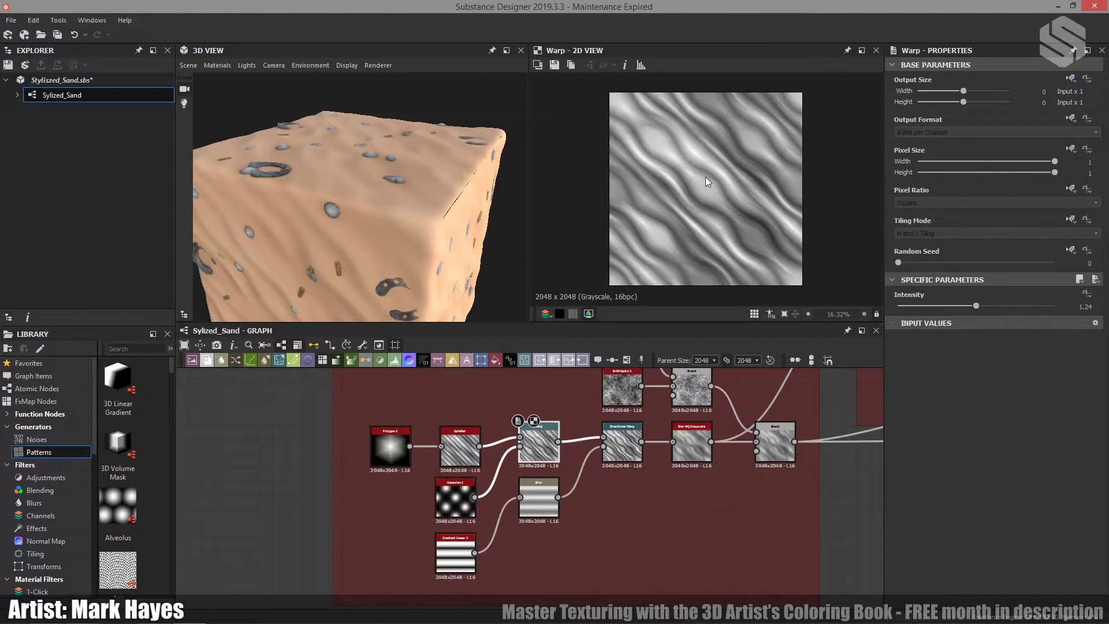
pyautogui.doubleClick(455, 499)
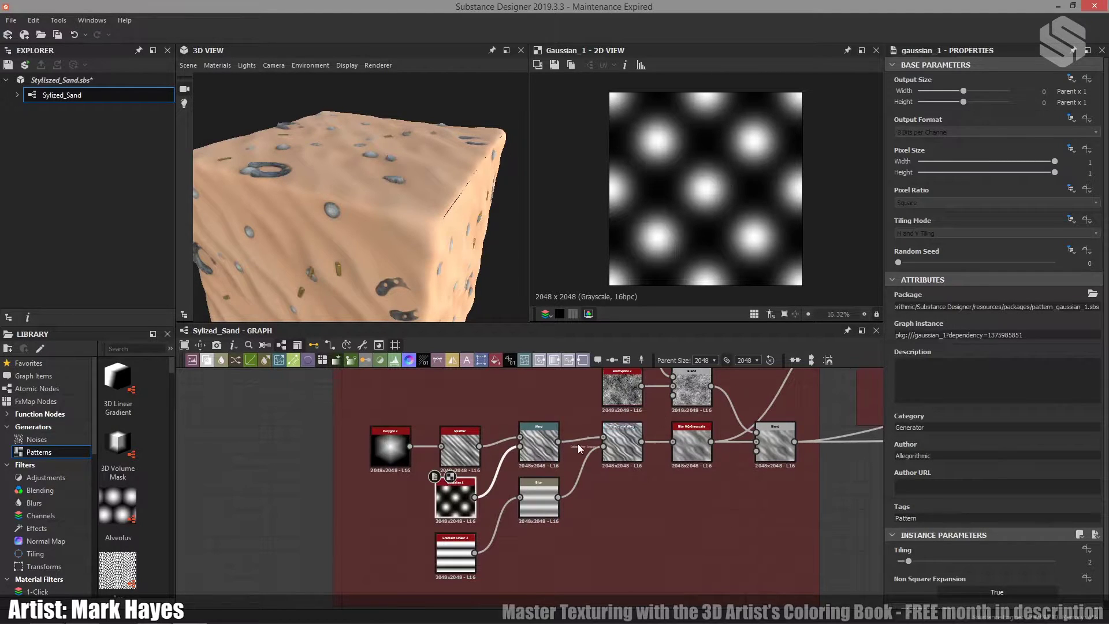
pyautogui.doubleClick(542, 445)
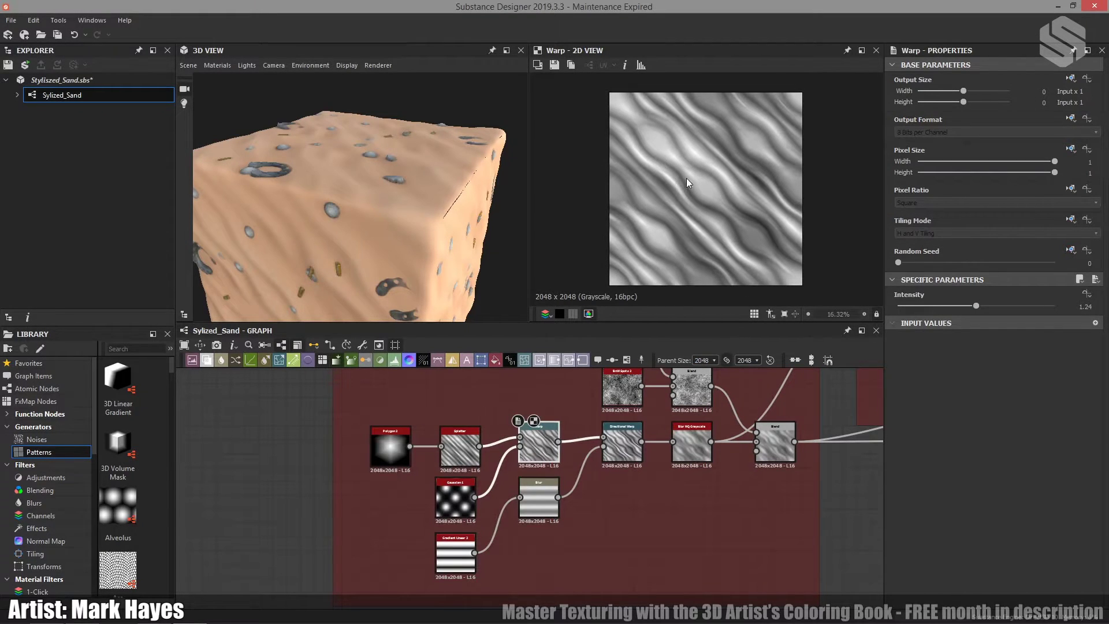
pyautogui.moveTo(415, 207); pyautogui.dragTo(327, 119)
pyautogui.moveTo(420, 289); pyautogui.dragTo(462, 243)
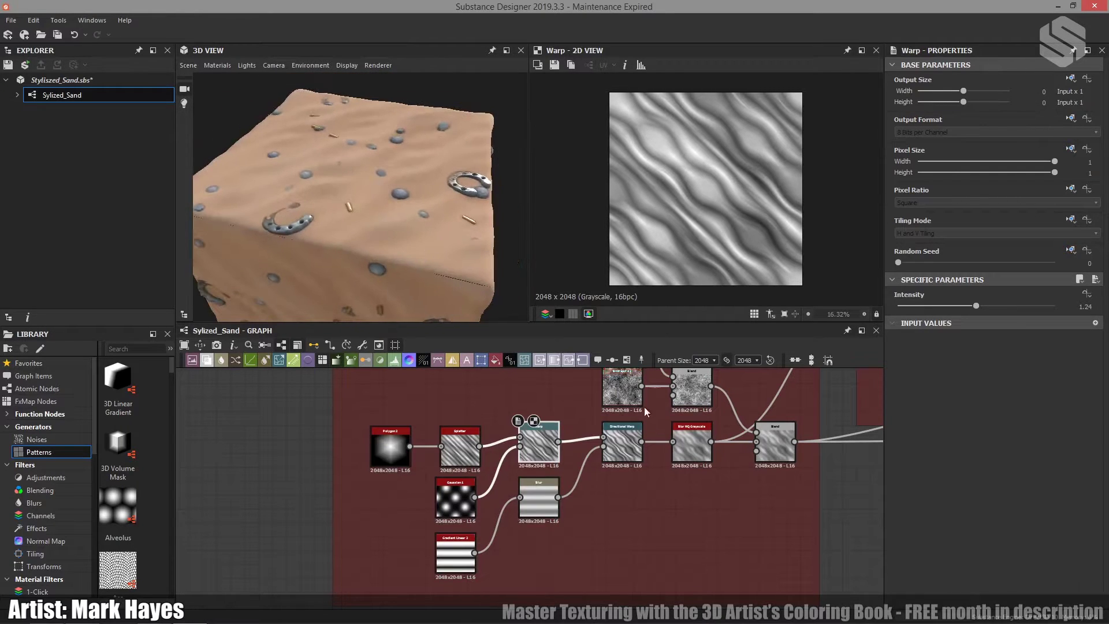
# Preview the linear gradient stripes and their blurred version that feed the Directional Warp.
pyautogui.click(623, 446)
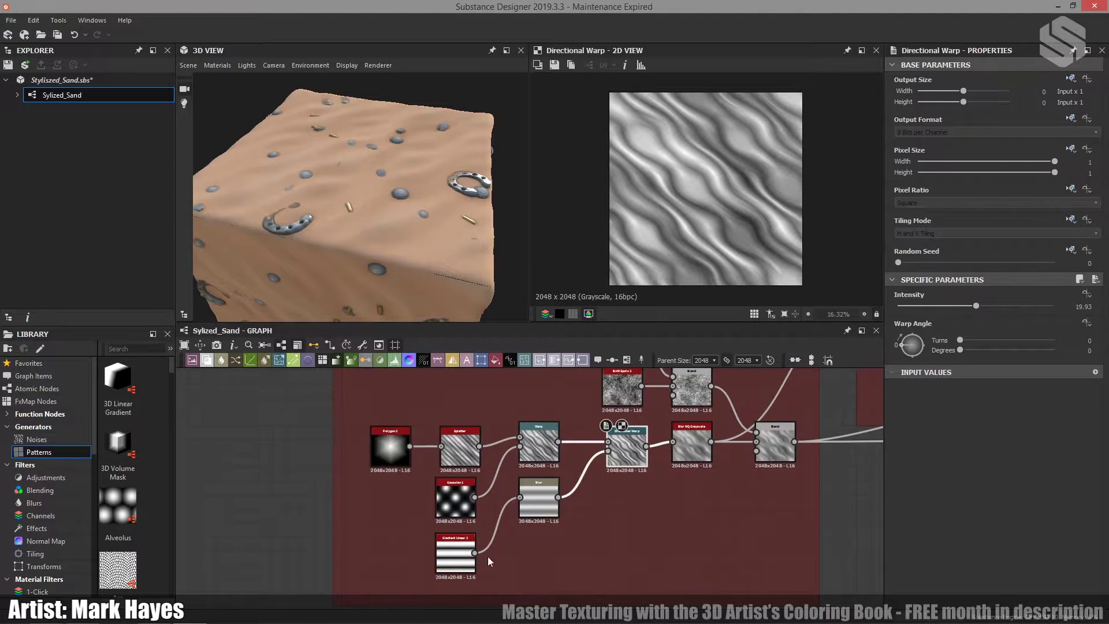
pyautogui.doubleClick(459, 556)
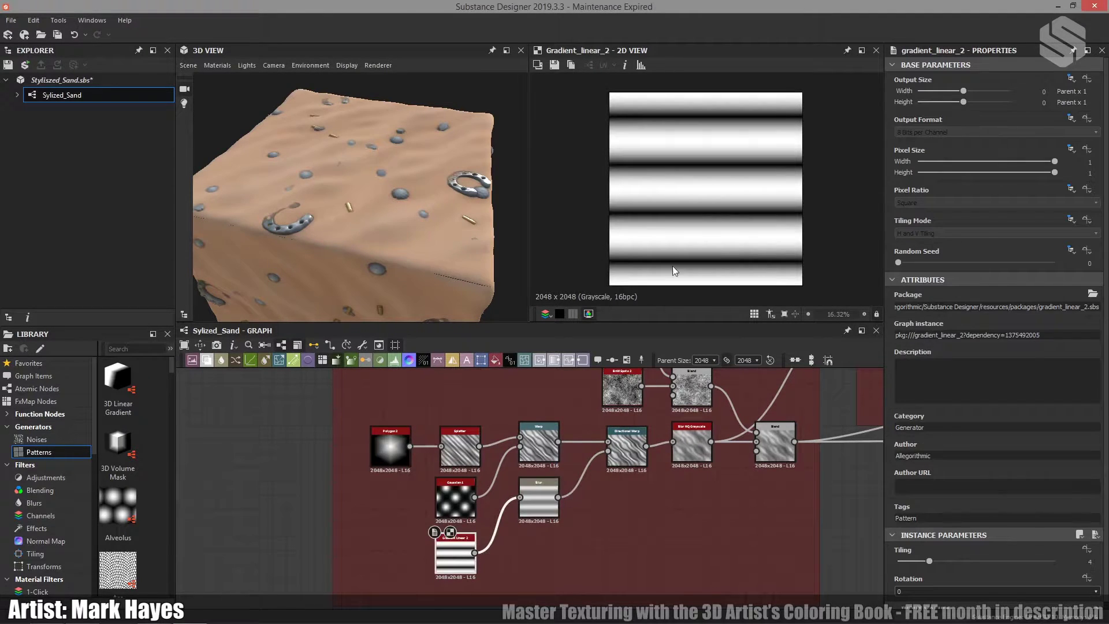
pyautogui.scroll(-1, 972, 485)
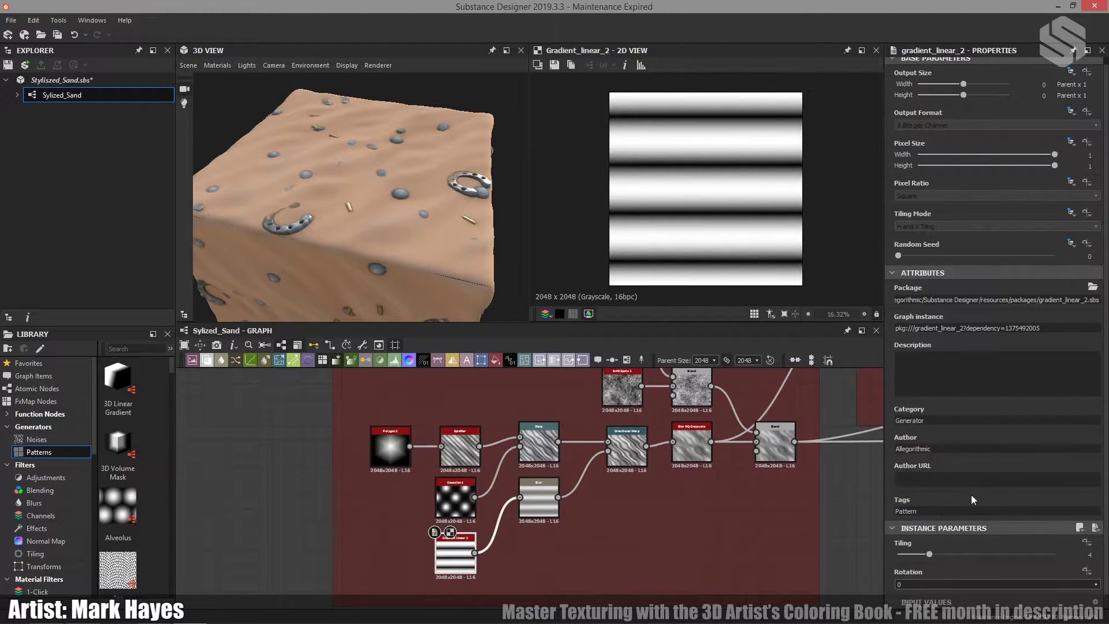
pyautogui.doubleClick(539, 493)
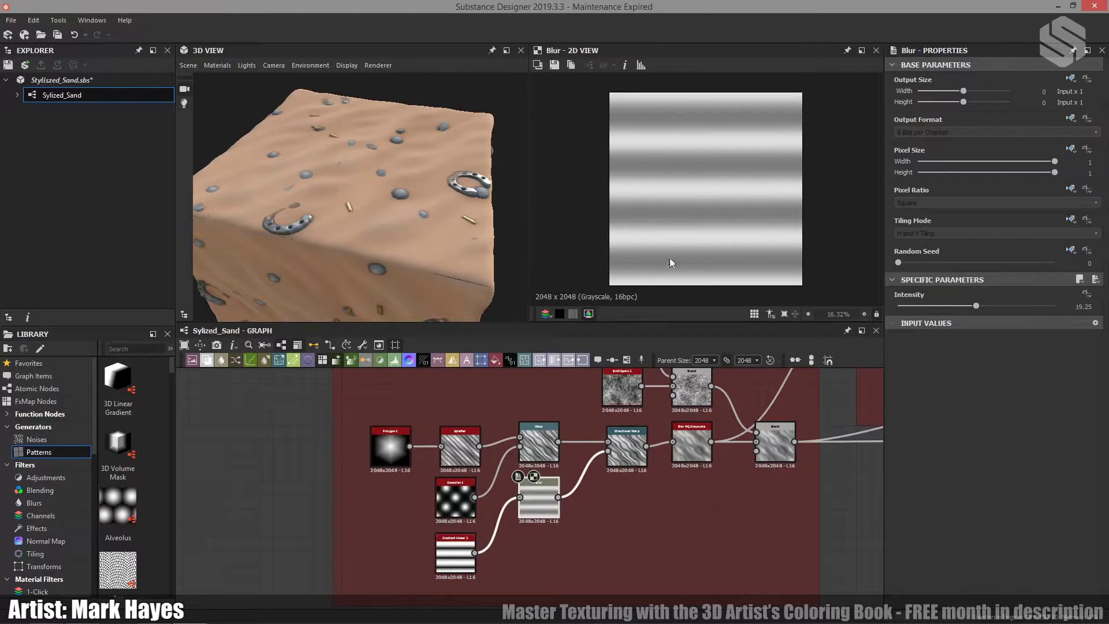
pyautogui.doubleClick(627, 448)
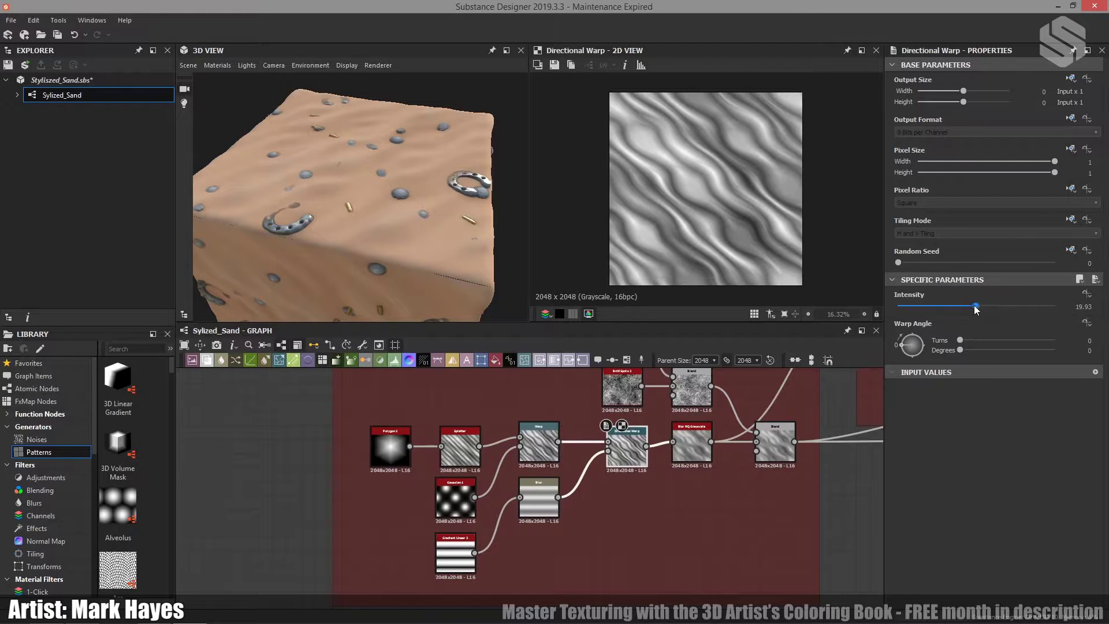
# Set the Directional Warp intensity to 19.93 and orbit the cube to view the ripples.
pyautogui.moveTo(976, 306)
pyautogui.mouseDown()
pyautogui.moveTo(896, 309)
pyautogui.moveTo(976, 306)
pyautogui.mouseUp()
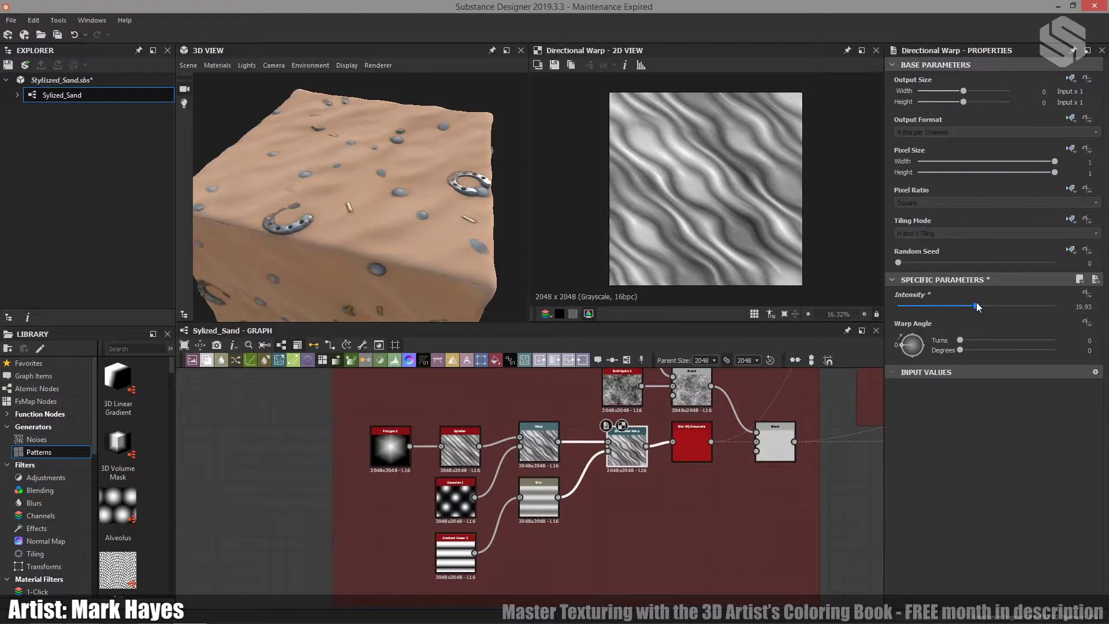
pyautogui.moveTo(469, 258); pyautogui.dragTo(391, 223)
pyautogui.moveTo(431, 290); pyautogui.dragTo(439, 232)
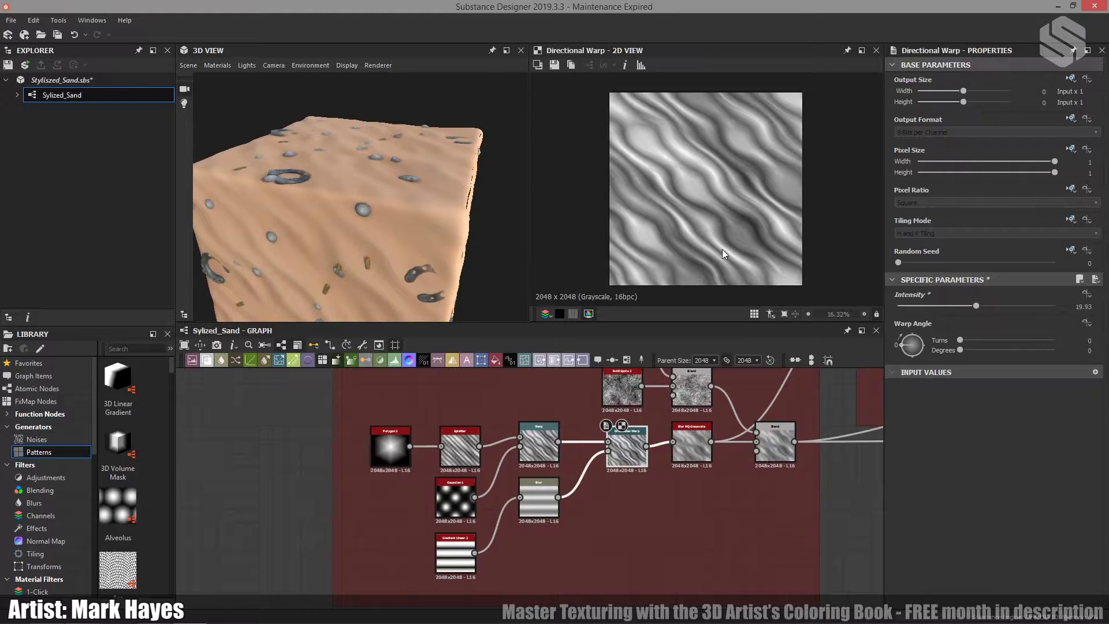
# Preview the Blur HQ Grayscale softened ripples at intensity 10 and pan to the Sand Height frame.
pyautogui.doubleClick(693, 446)
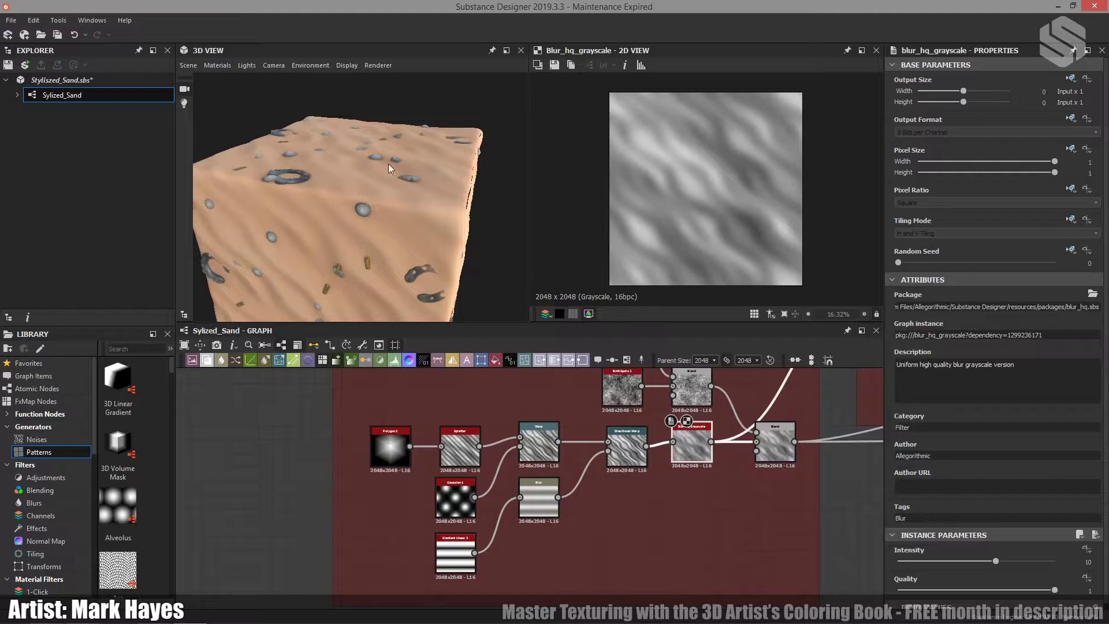
pyautogui.moveTo(364, 217)
pyautogui.mouseDown()
pyautogui.moveTo(446, 210)
pyautogui.moveTo(361, 217)
pyautogui.mouseUp()
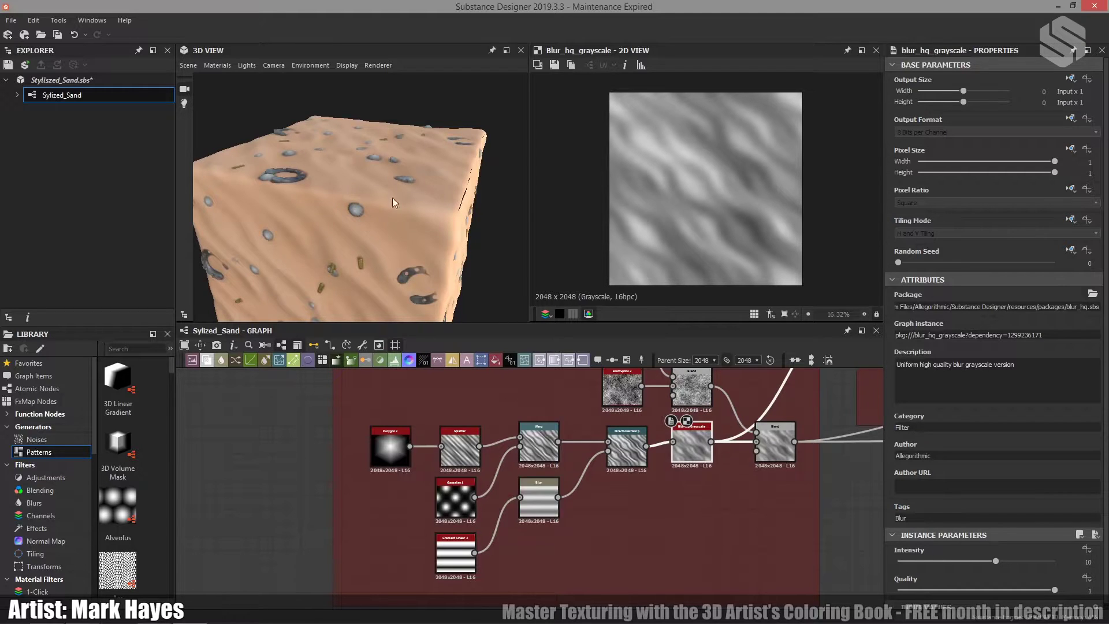
pyautogui.moveTo(447, 208); pyautogui.dragTo(408, 202)
pyautogui.moveTo(680, 455); pyautogui.dragTo(679, 460)
pyautogui.moveTo(679, 460); pyautogui.dragTo(626, 494, button='middle')
pyautogui.moveTo(391, 238); pyautogui.dragTo(335, 290)
# Inspect the screen blend of the two spot noises, then open the Blend overlaying spots on the sand.
pyautogui.scroll(10, 382, 260)
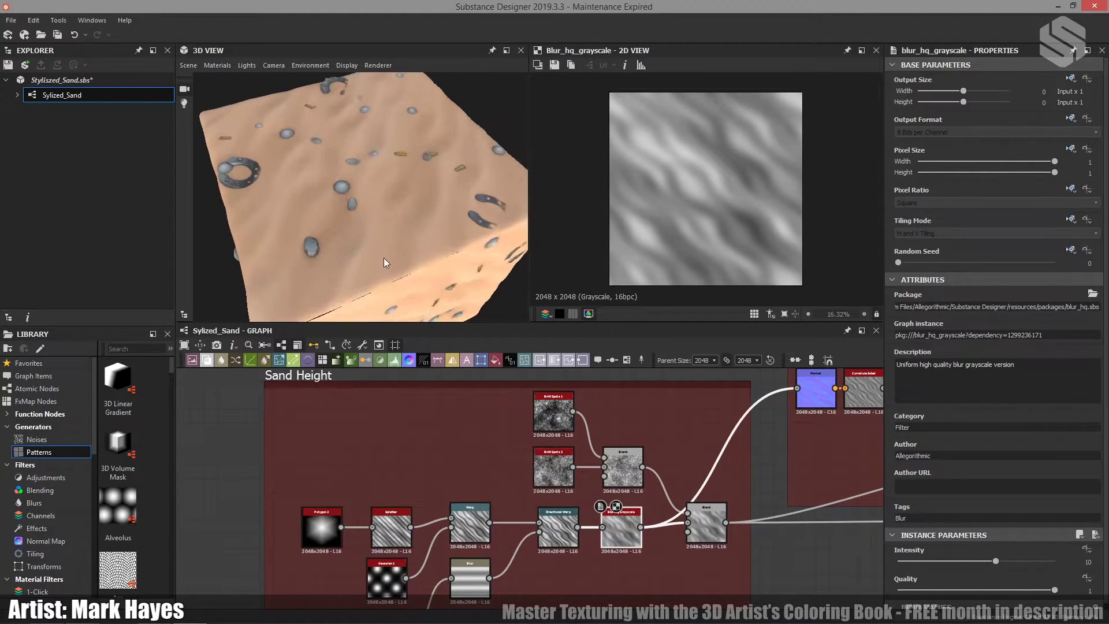
pyautogui.scroll(8, 389, 255)
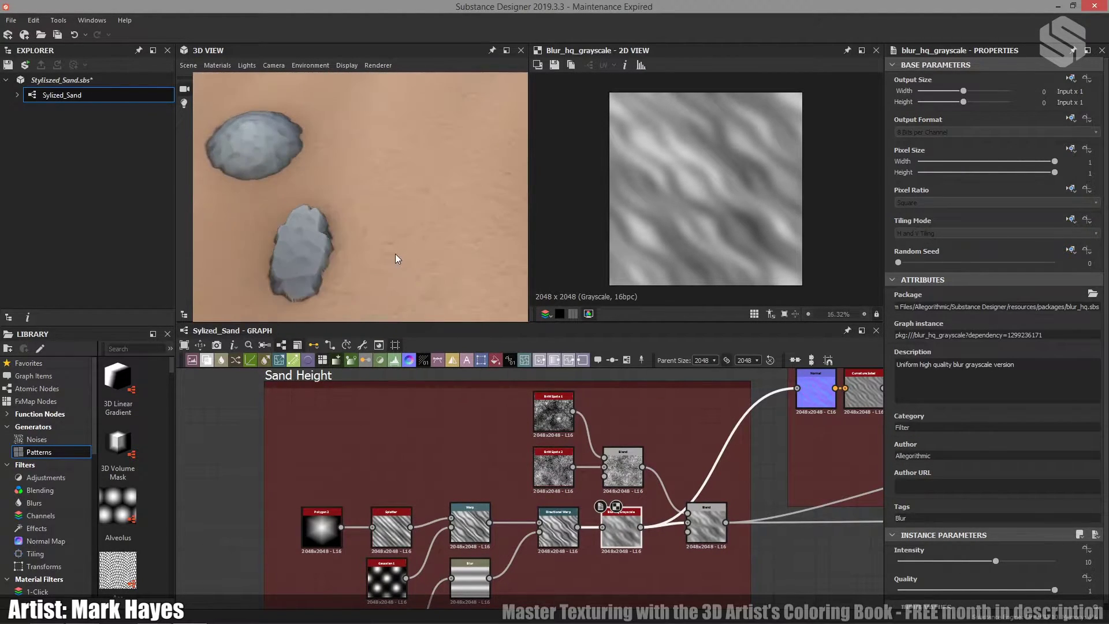
pyautogui.scroll(3, 376, 266)
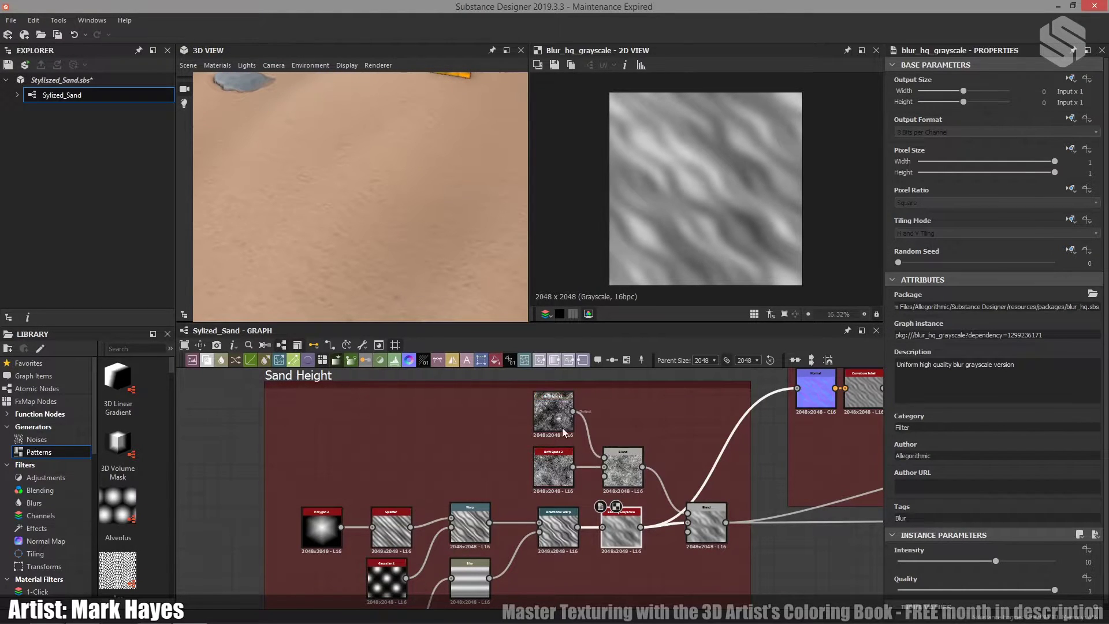
pyautogui.click(627, 468)
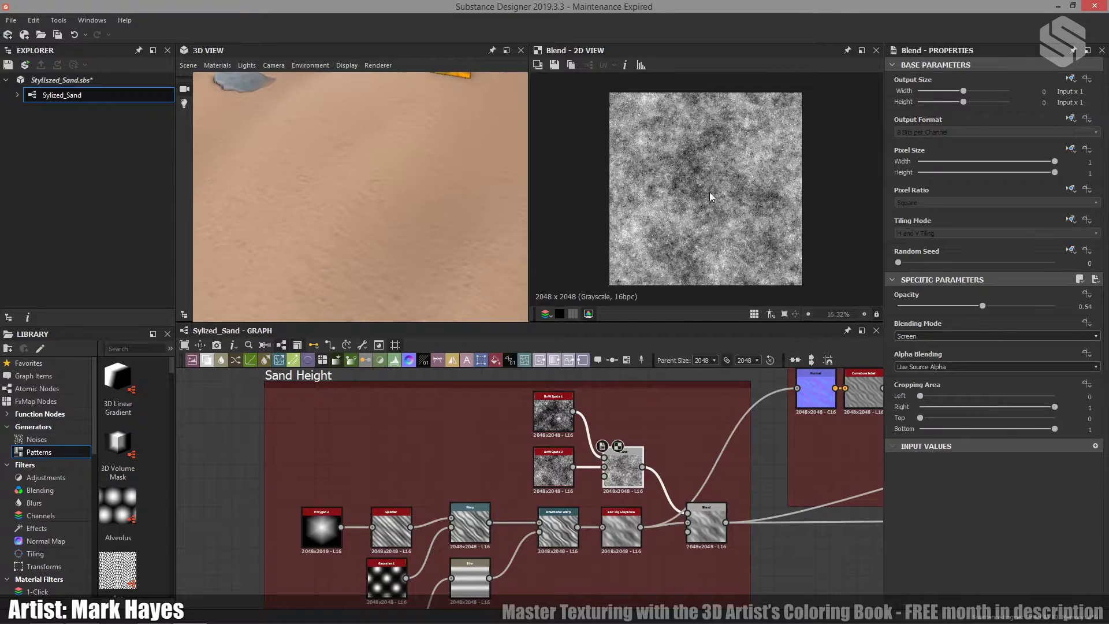
pyautogui.scroll(5, 709, 192)
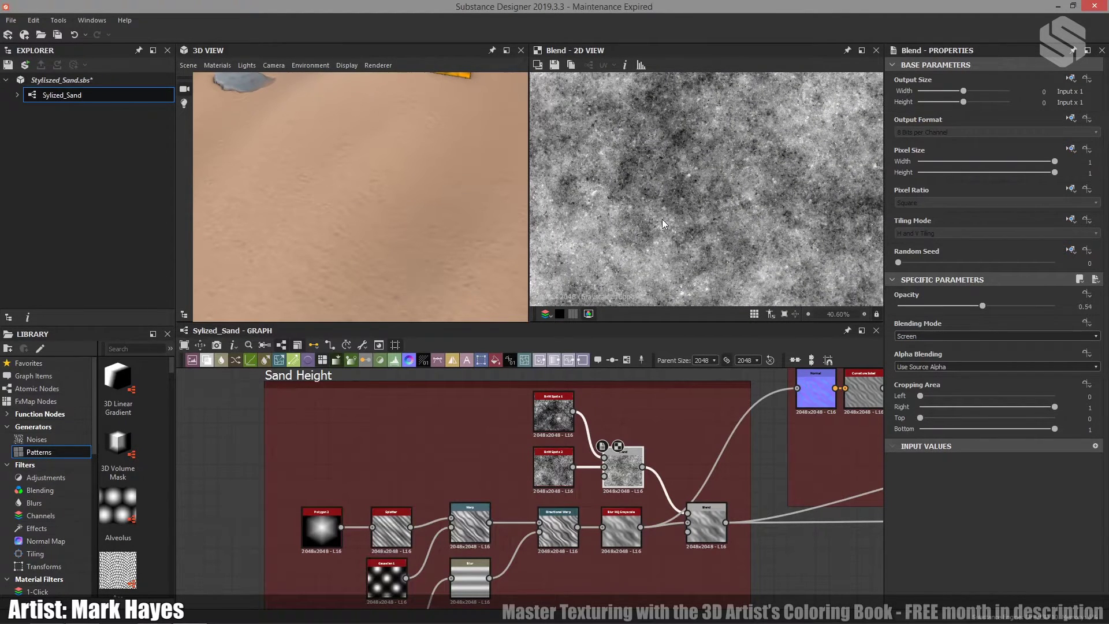
pyautogui.scroll(-4, 661, 219)
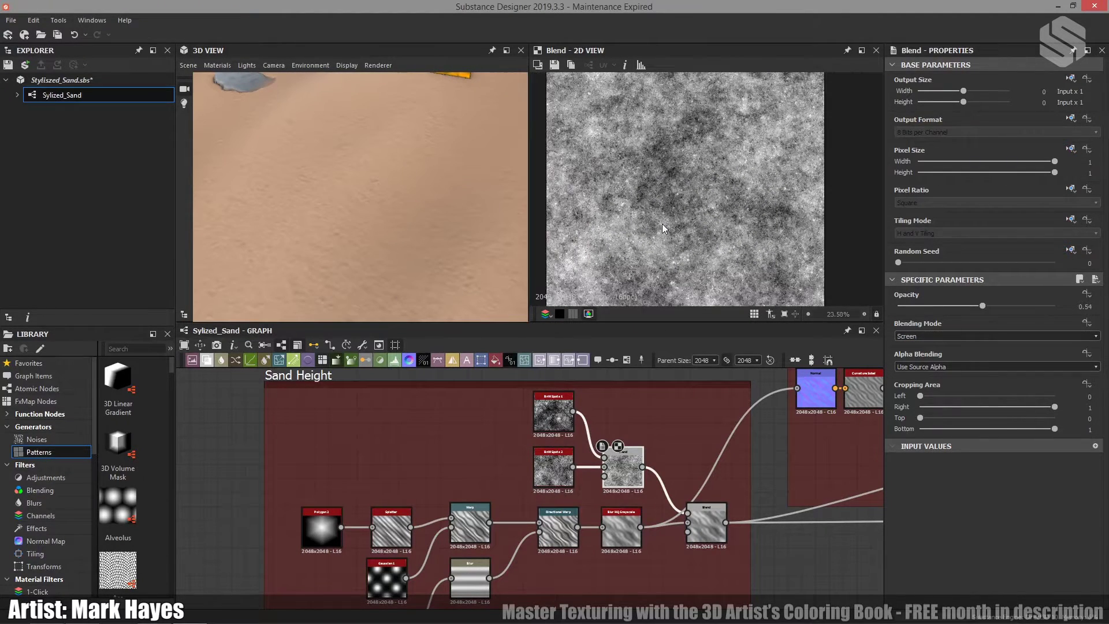
pyautogui.doubleClick(705, 525)
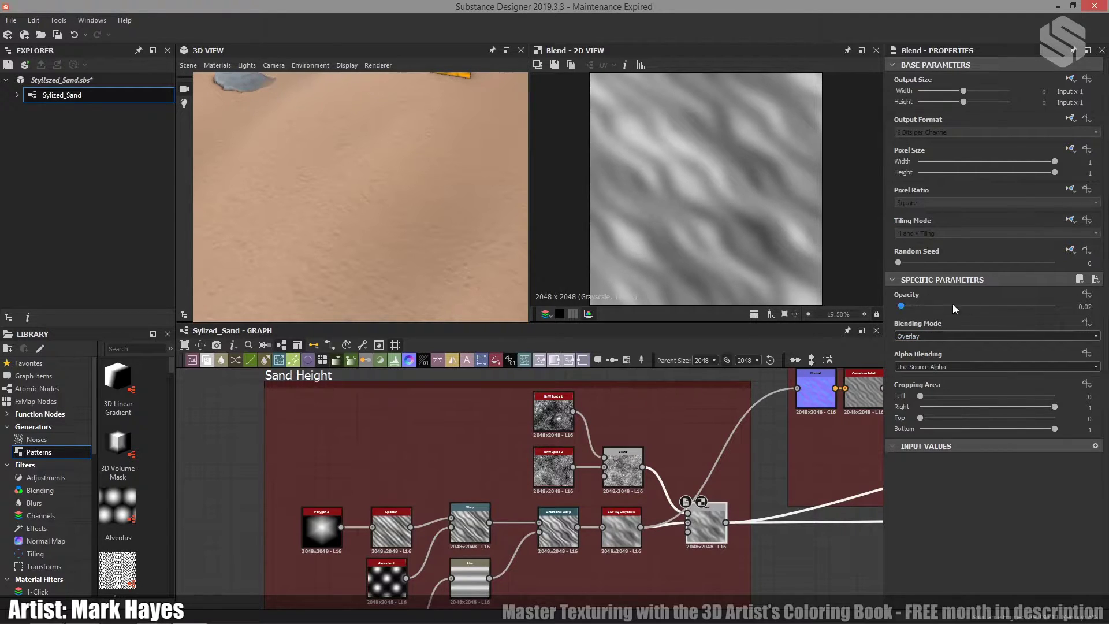
pyautogui.scroll(-5, 364, 212)
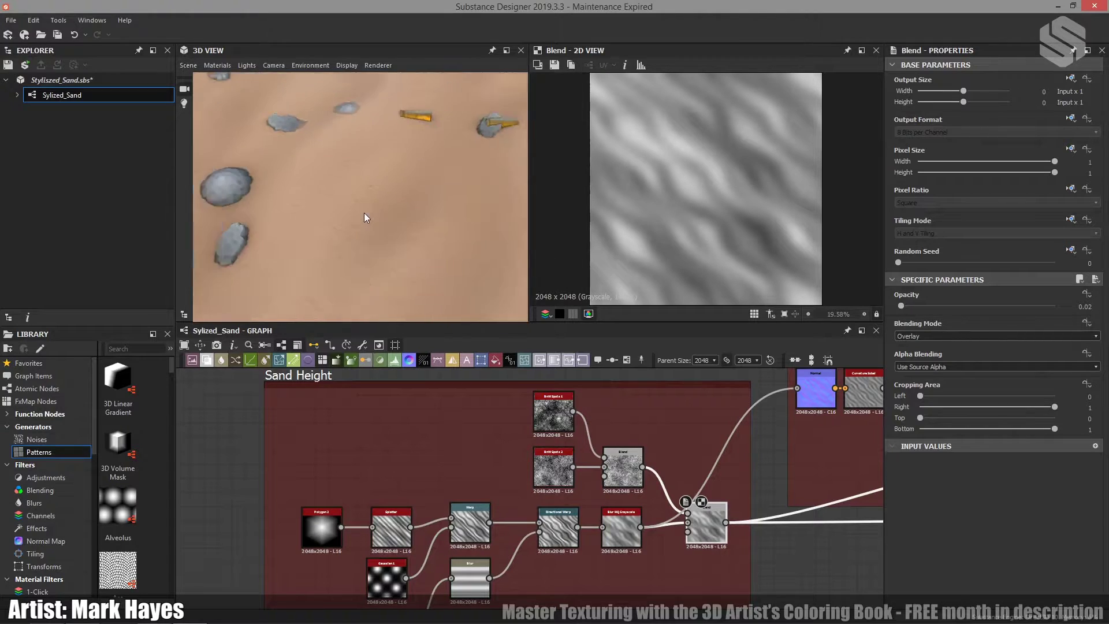
pyautogui.scroll(5, 364, 212)
pyautogui.scroll(-3, 363, 213)
pyautogui.moveTo(365, 214)
pyautogui.keyDown('alt'); pyautogui.mouseDown()
pyautogui.moveTo(394, 203)
pyautogui.moveTo(363, 196)
pyautogui.mouseUp(); pyautogui.keyUp('alt')
pyautogui.scroll(3, 369, 196)
pyautogui.scroll(2, 370, 198)
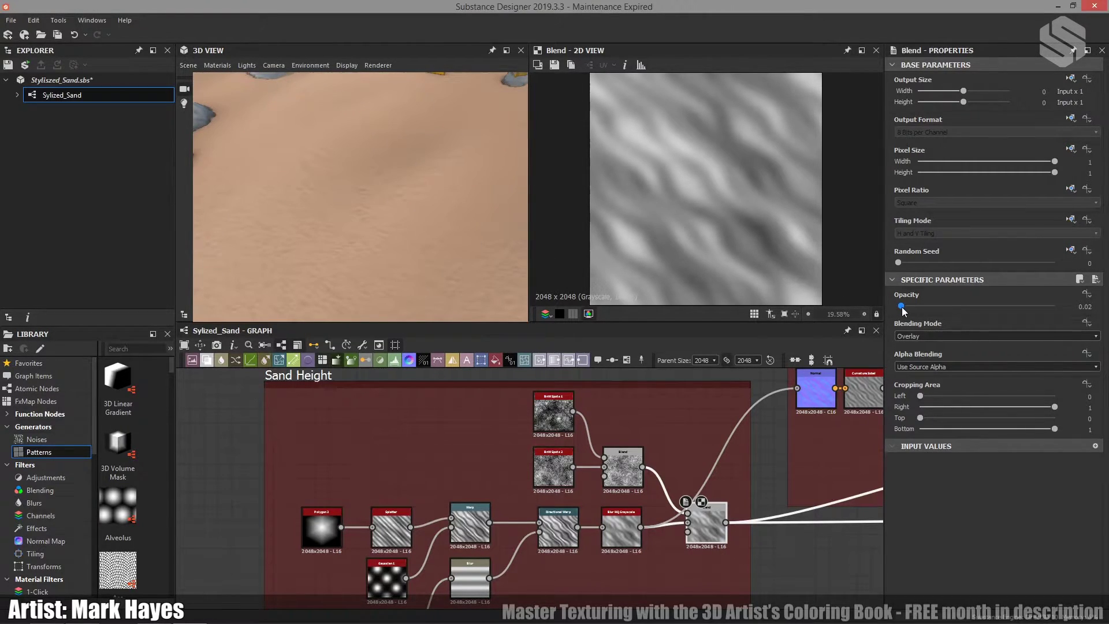
# Test the spots overlay opacity between 0 and 0.25, settling on 0.02, and frame the graph.
pyautogui.moveTo(902, 308); pyautogui.dragTo(895, 308)
pyautogui.moveTo(898, 305); pyautogui.dragTo(910, 304)
pyautogui.scroll(-3, 370, 184)
pyautogui.keyDown('alt'); pyautogui.moveTo(370, 183); pyautogui.dragTo(439, 225); pyautogui.keyUp('alt')
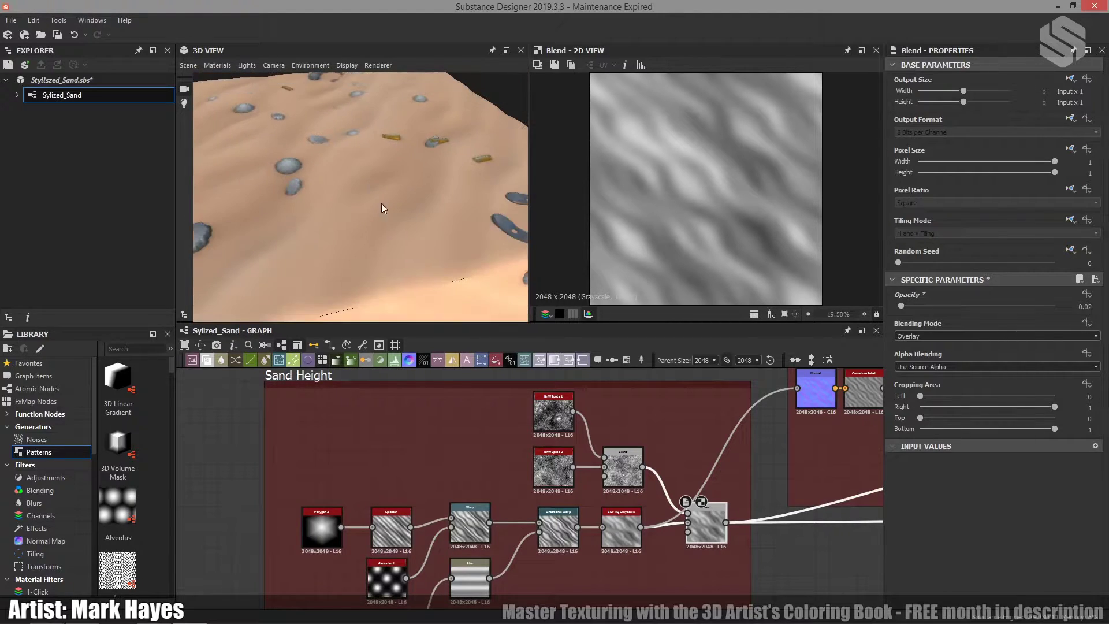
pyautogui.moveTo(900, 304)
pyautogui.mouseDown()
pyautogui.moveTo(938, 312)
pyautogui.moveTo(907, 306)
pyautogui.mouseUp()
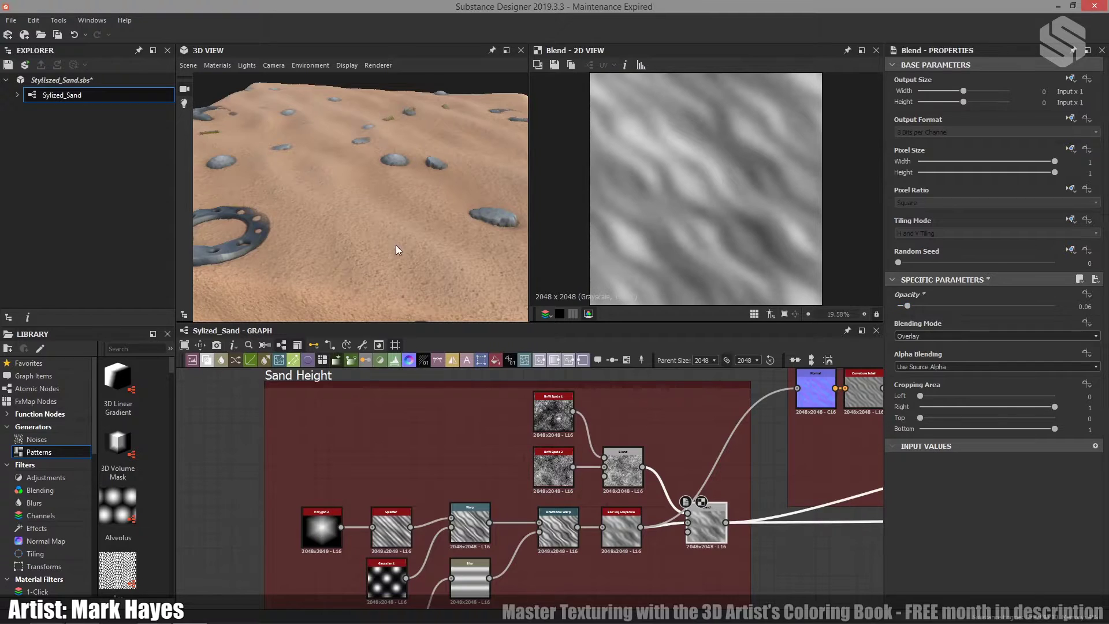
pyautogui.moveTo(394, 245)
pyautogui.keyDown('alt'); pyautogui.mouseDown()
pyautogui.moveTo(407, 279)
pyautogui.moveTo(407, 241)
pyautogui.moveTo(362, 209)
pyautogui.moveTo(414, 217)
pyautogui.moveTo(365, 227)
pyautogui.moveTo(407, 231)
pyautogui.moveTo(380, 236)
pyautogui.mouseUp(); pyautogui.keyUp('alt')
pyautogui.moveTo(907, 306); pyautogui.dragTo(900, 305)
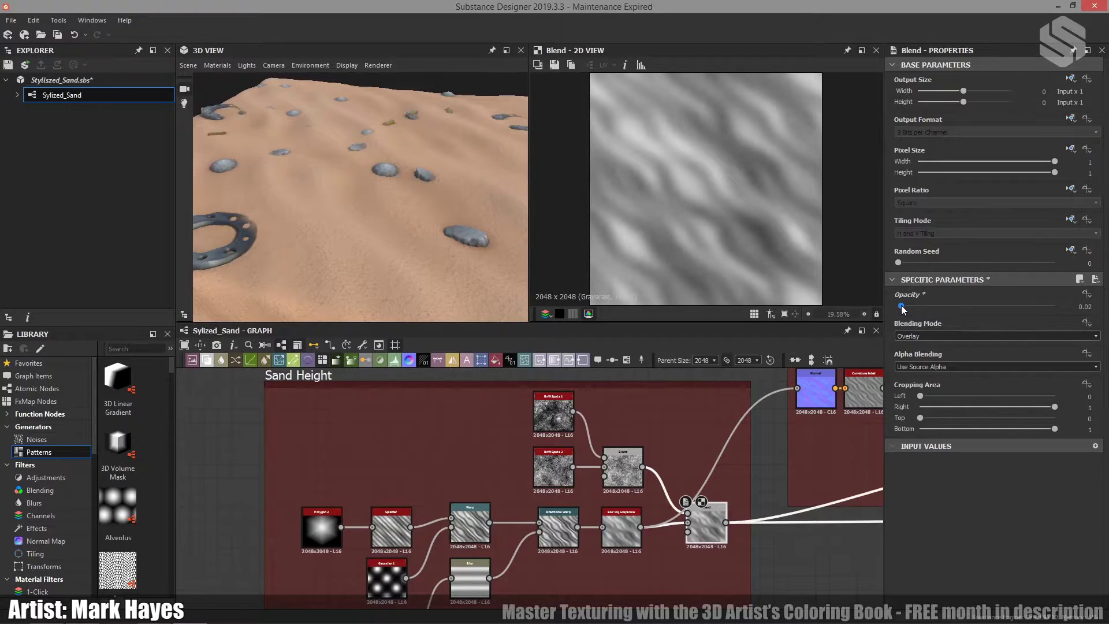
pyautogui.moveTo(390, 244)
pyautogui.keyDown('alt'); pyautogui.mouseDown()
pyautogui.moveTo(411, 223)
pyautogui.moveTo(403, 239)
pyautogui.moveTo(308, 237)
pyautogui.moveTo(369, 221)
pyautogui.moveTo(423, 232)
pyautogui.moveTo(310, 238)
pyautogui.moveTo(413, 239)
pyautogui.moveTo(362, 245)
pyautogui.moveTo(379, 230)
pyautogui.mouseUp(); pyautogui.keyUp('alt')
pyautogui.scroll(2, 368, 222)
pyautogui.scroll(-6, 414, 238)
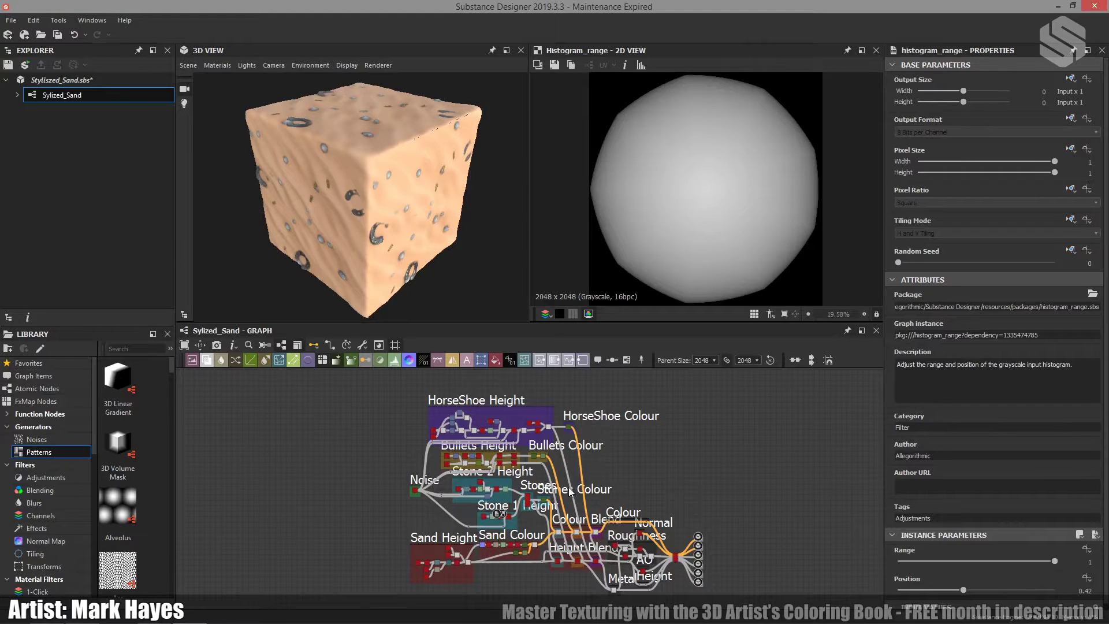
# Zoom to the Noise frame and preview the scale-13 Perlin noise feeding the stones and bullets.
pyautogui.scroll(3, 442, 528)
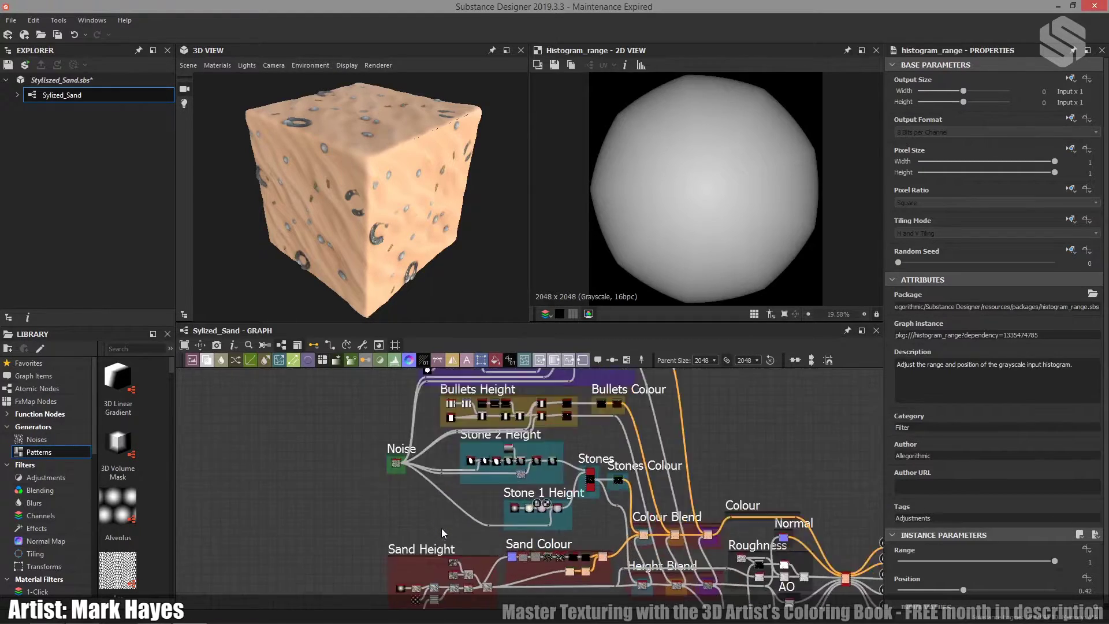
pyautogui.scroll(3, 456, 501)
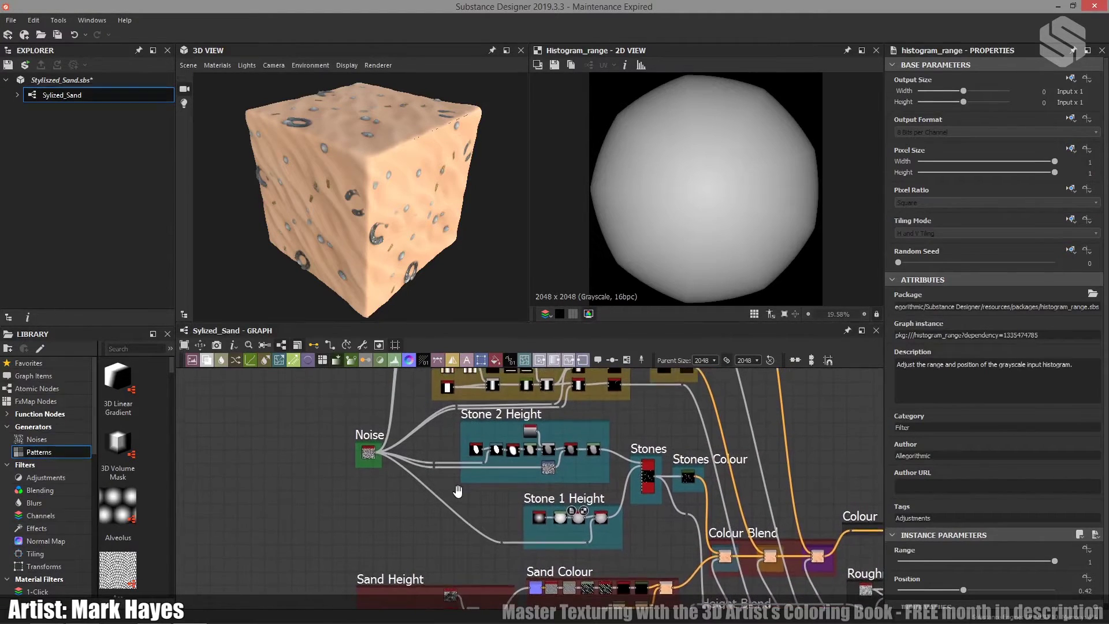
pyautogui.moveTo(458, 507); pyautogui.dragTo(460, 515, button='middle')
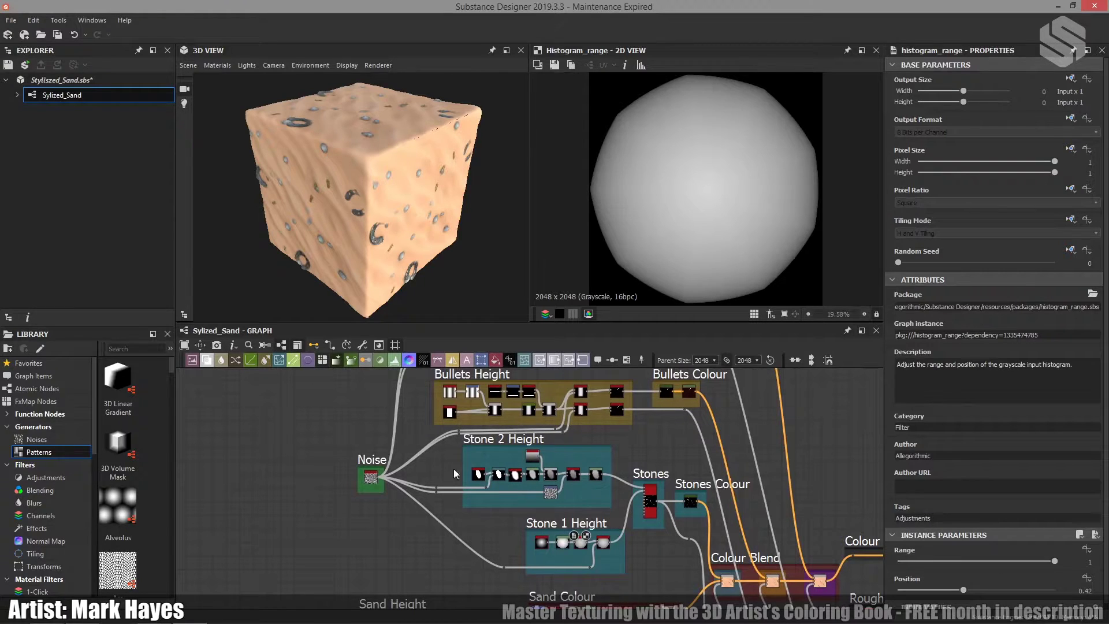
pyautogui.doubleClick(370, 480)
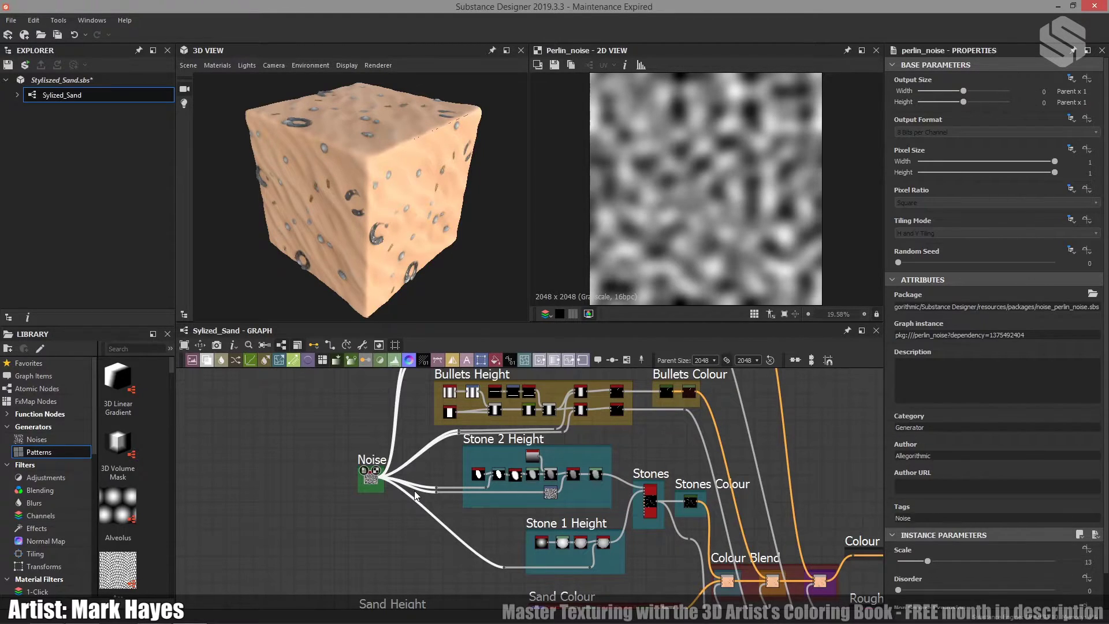
# Preview Stone 1 Height's Polygon 2, Levels and Histogram Range stages in turn, ending on the rounded stone.
pyautogui.click(482, 525)
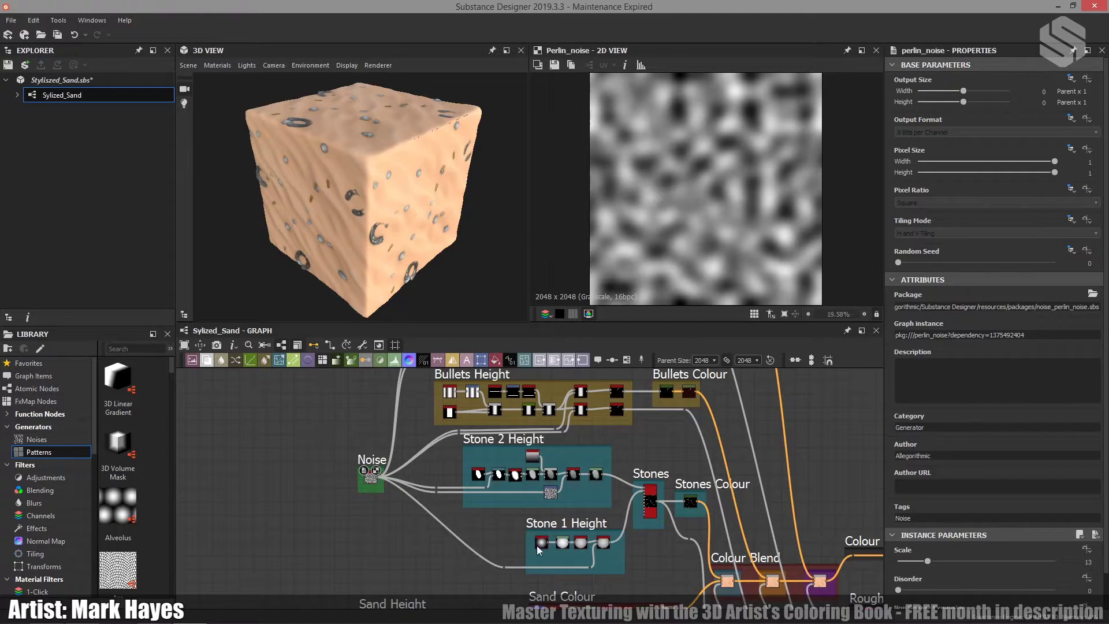
pyautogui.scroll(5, 644, 549)
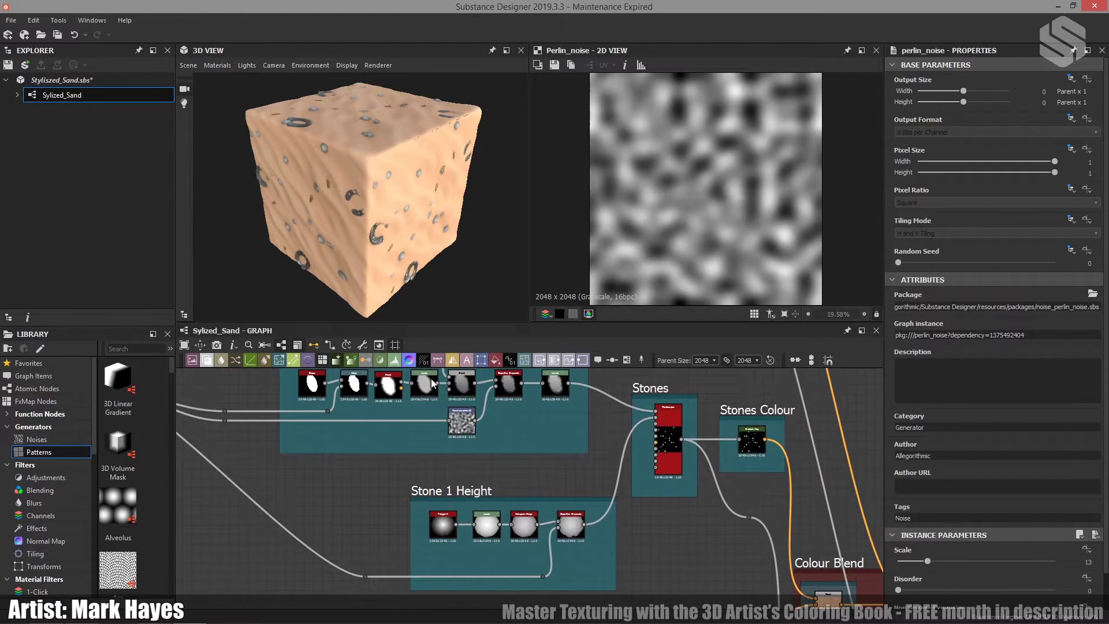
pyautogui.click(441, 522)
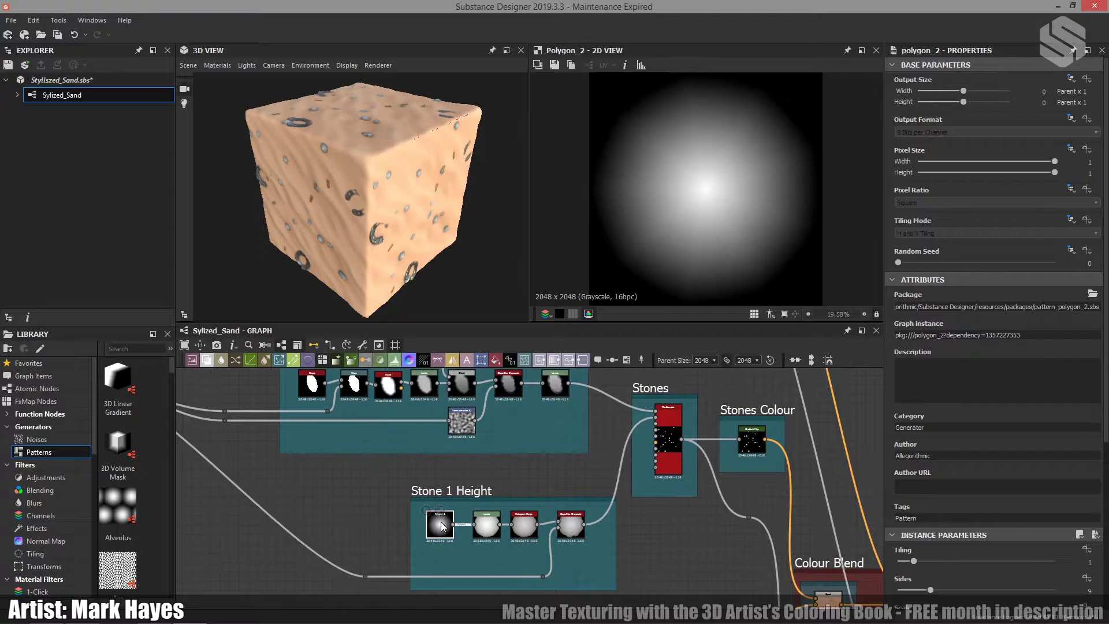
pyautogui.scroll(-2, 926, 476)
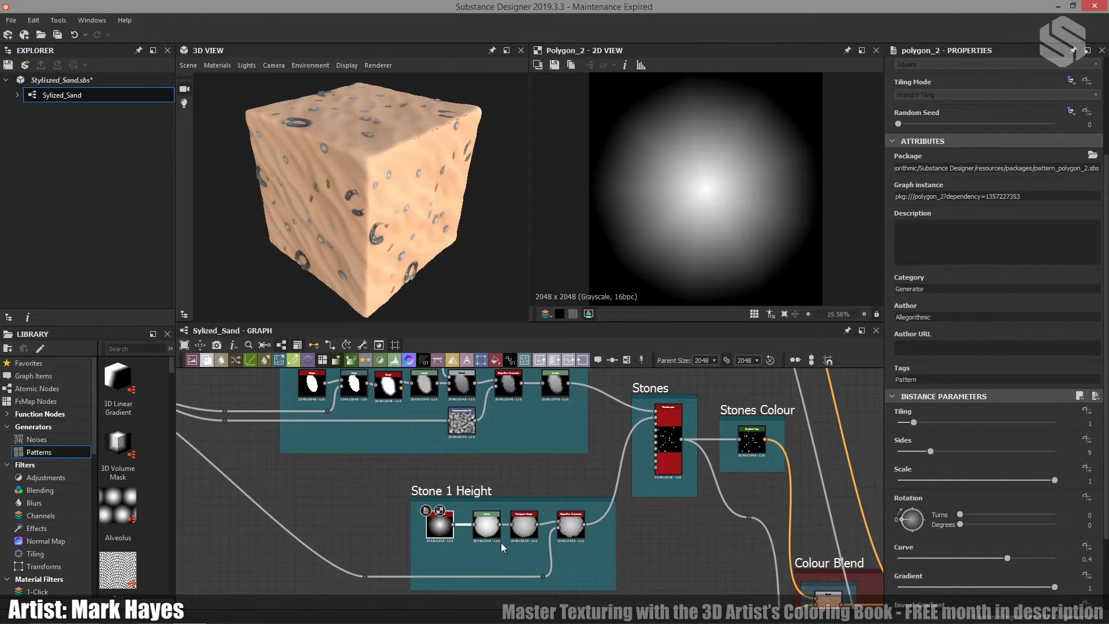
pyautogui.click(486, 525)
pyautogui.doubleClick(486, 525)
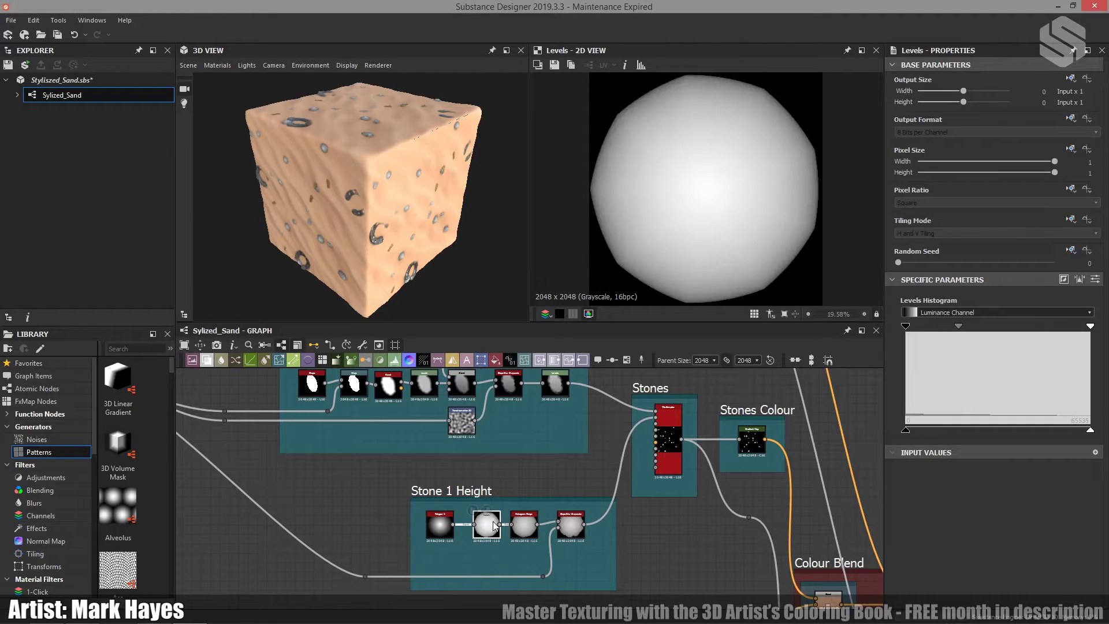
pyautogui.doubleClick(526, 527)
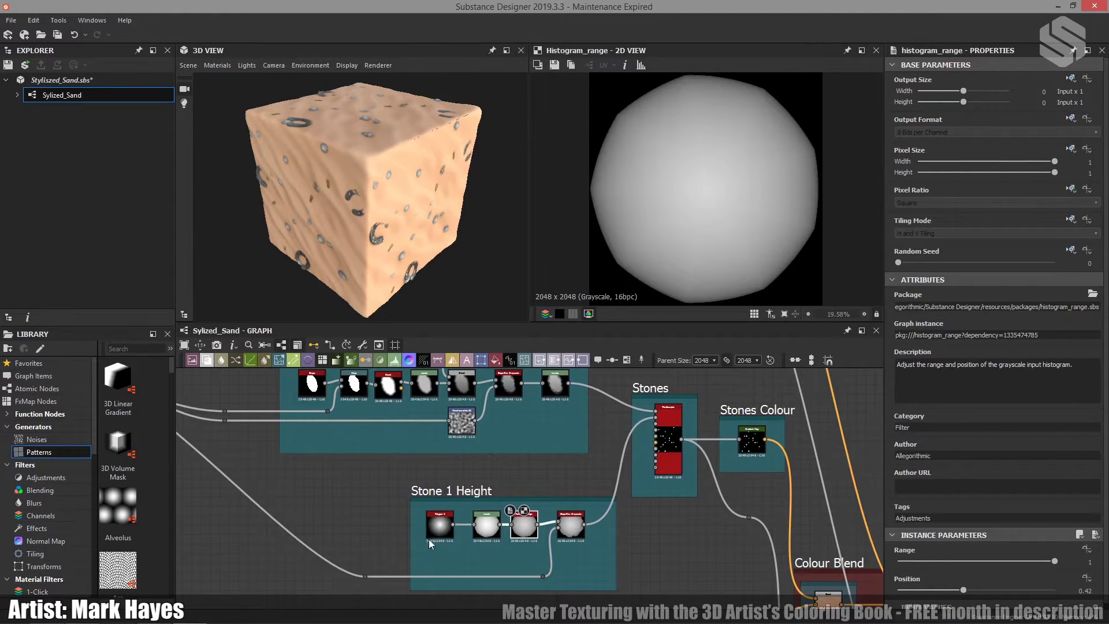
pyautogui.doubleClick(439, 521)
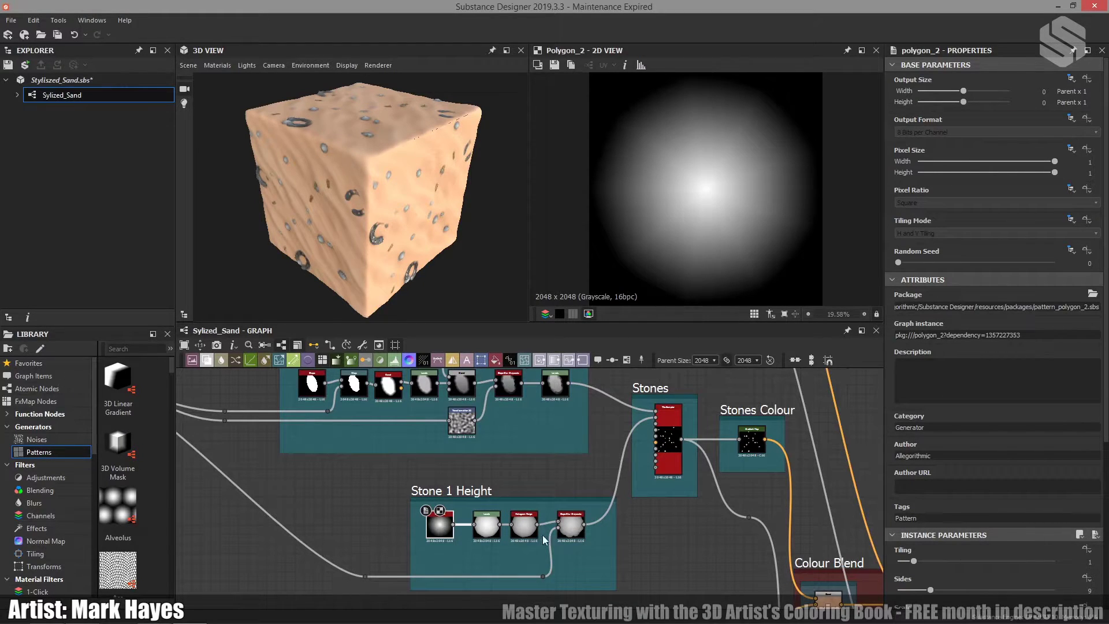
pyautogui.click(527, 526)
pyautogui.doubleClick(527, 526)
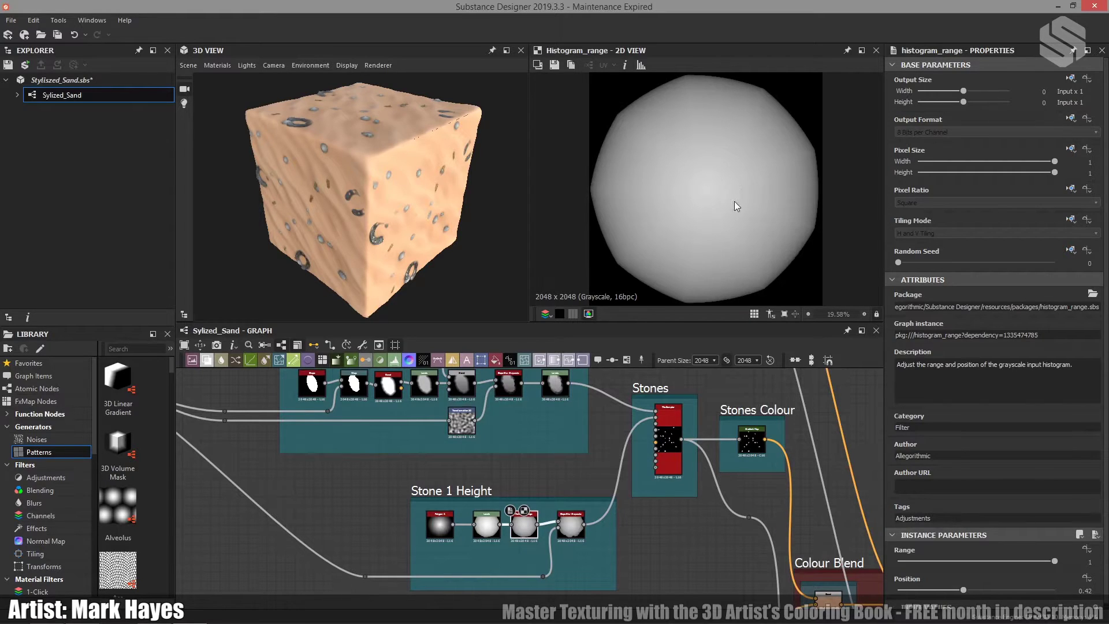
# Try histogram range positions 0.29 then 0.78, then select the Stone 1 Slope Blur Grayscale node.
pyautogui.scroll(3, 407, 167)
pyautogui.moveTo(361, 136); pyautogui.dragTo(400, 190)
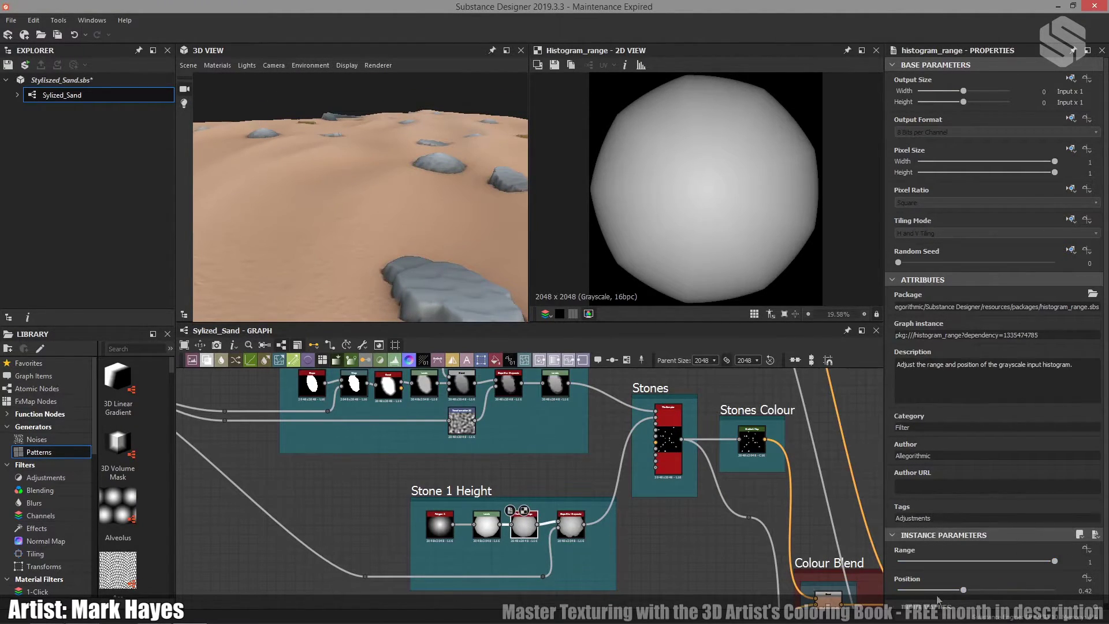
pyautogui.moveTo(966, 589); pyautogui.dragTo(943, 587)
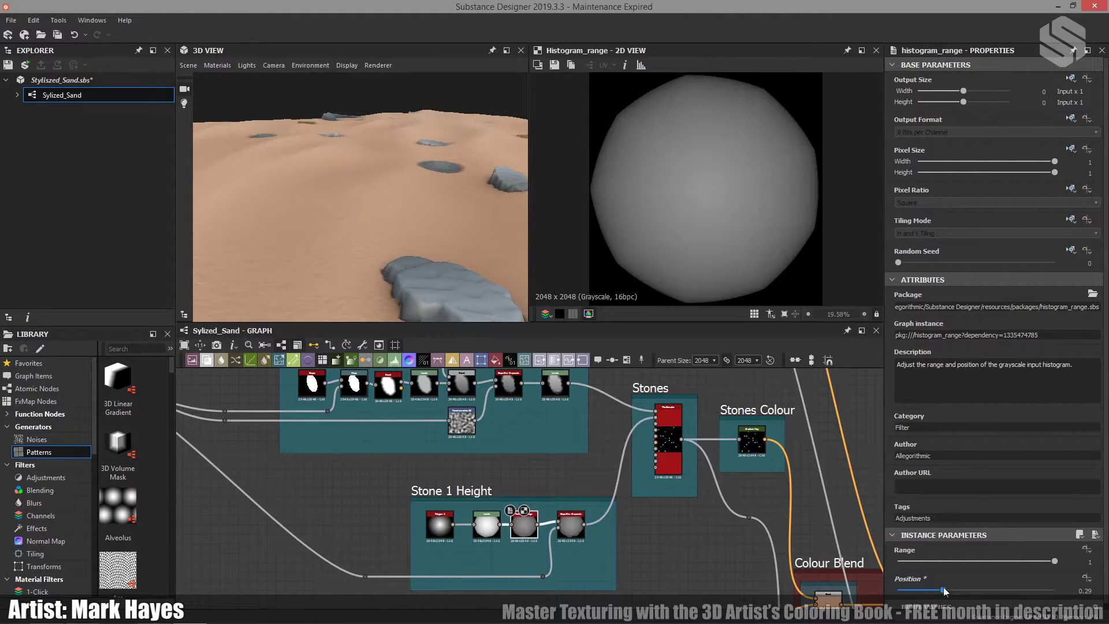
pyautogui.moveTo(944, 586)
pyautogui.mouseDown()
pyautogui.moveTo(1024, 578)
pyautogui.moveTo(963, 582)
pyautogui.mouseUp()
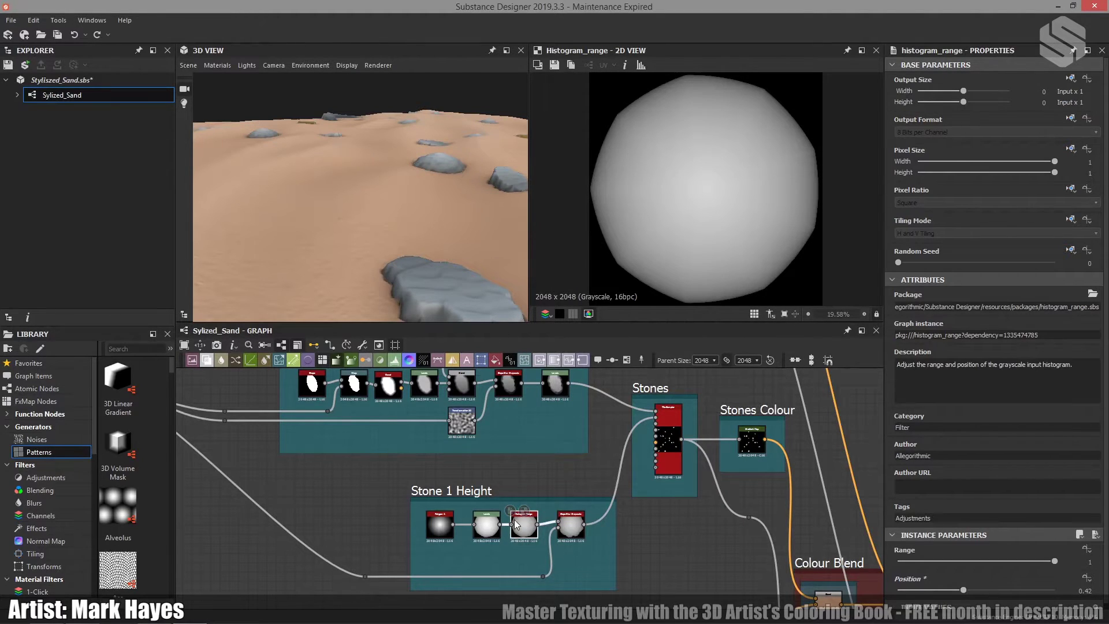
pyautogui.click(572, 524)
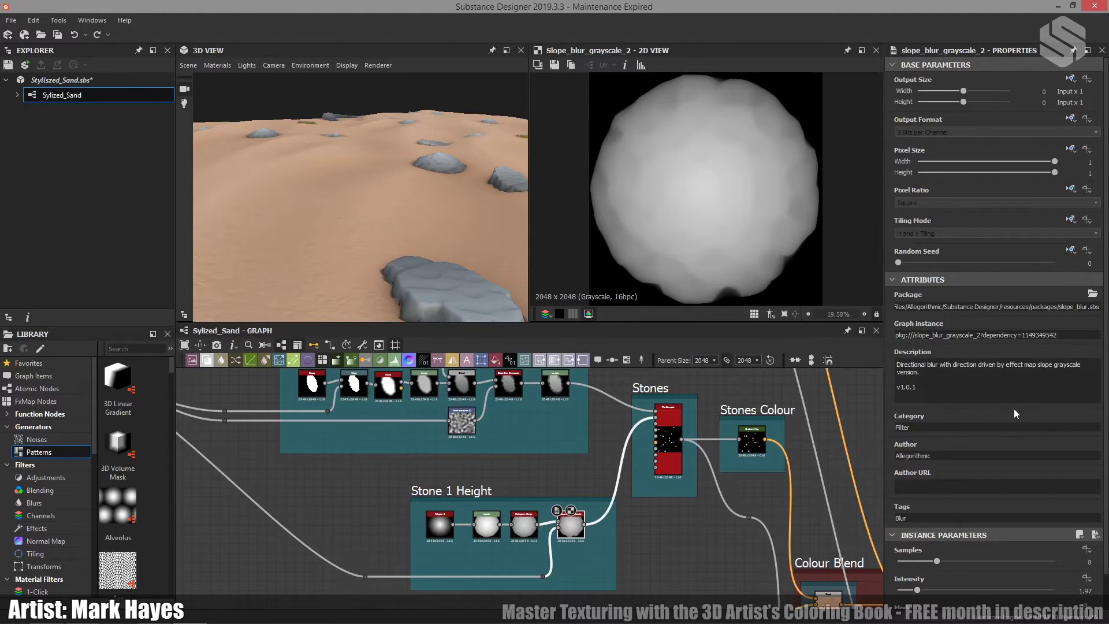
# Scroll the properties to the slope blur's Min mode and zoom the preview down onto one stone.
pyautogui.scroll(-1, 1013, 408)
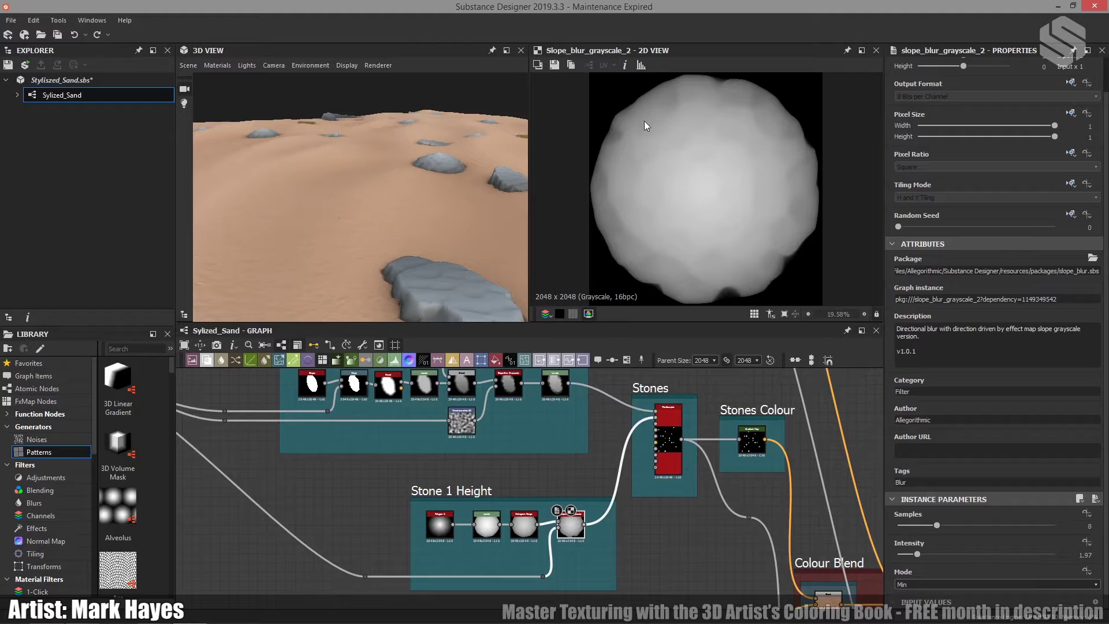
pyautogui.moveTo(434, 189); pyautogui.dragTo(396, 219)
pyautogui.scroll(3, 375, 264)
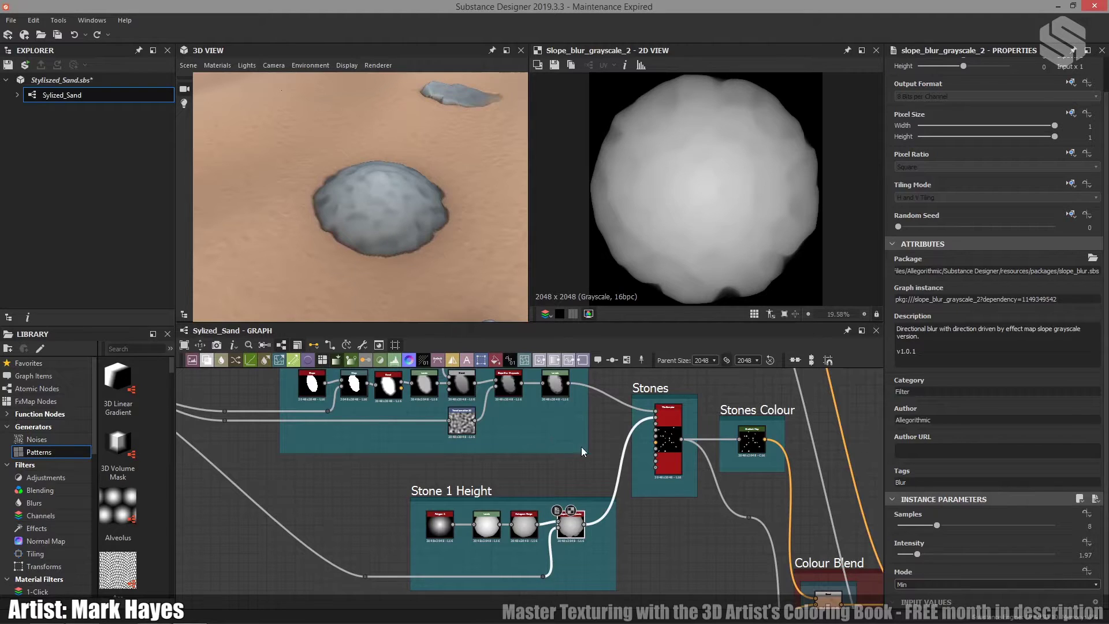
# Bring the Stone 2 Height frame into view and preview its elliptical Shape disc.
pyautogui.moveTo(546, 413); pyautogui.dragTo(581, 481, button='middle')
pyautogui.scroll(2, 500, 480)
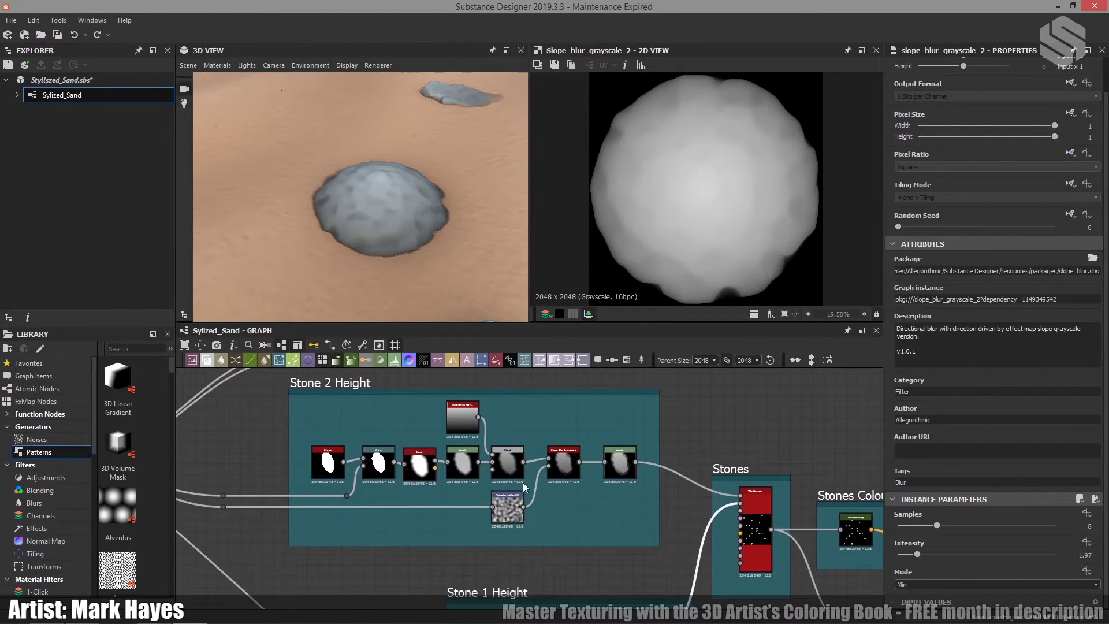
pyautogui.moveTo(451, 170); pyautogui.dragTo(397, 199)
pyautogui.click(313, 478)
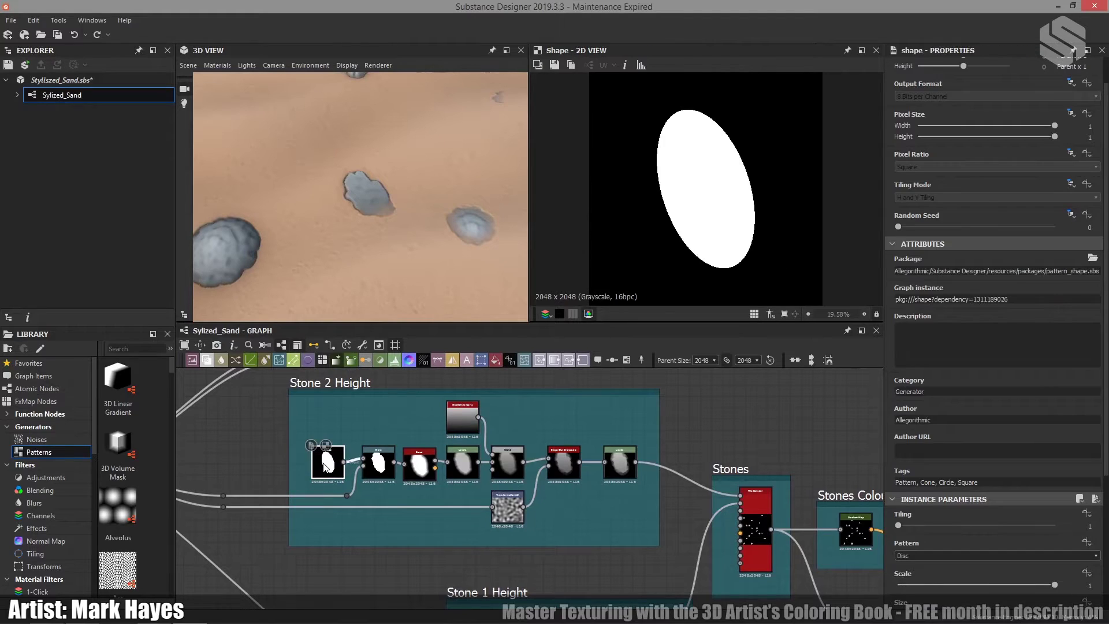
# Preview the Warp node's lumpy stone mask at intensity 0.74.
pyautogui.scroll(-2, 932, 546)
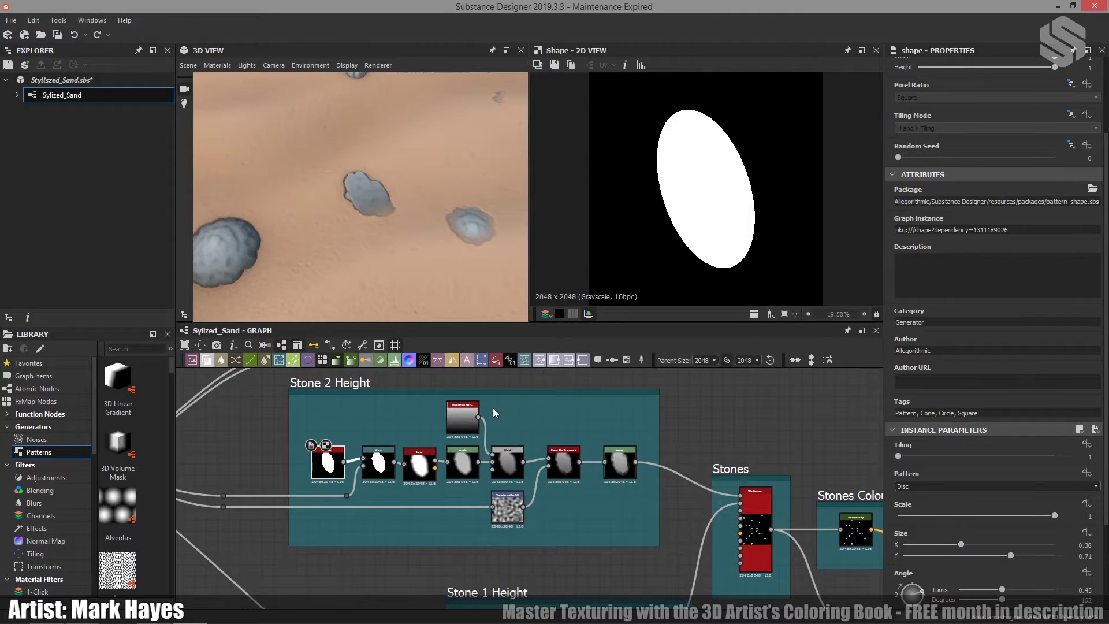
pyautogui.click(381, 466)
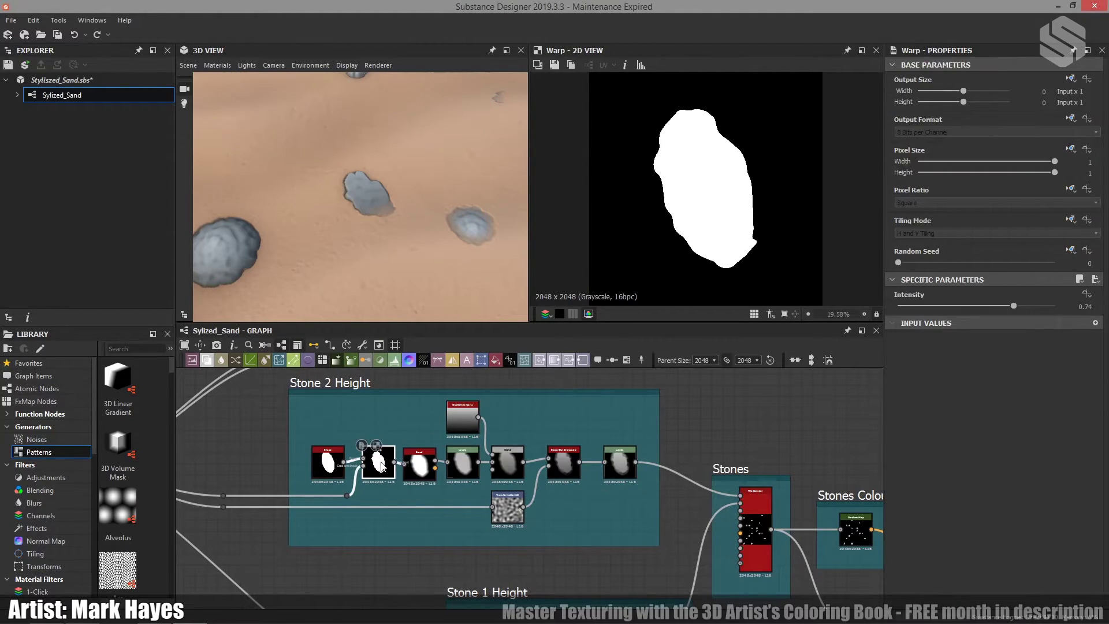
pyautogui.moveTo(382, 465); pyautogui.dragTo(514, 462, button='middle')
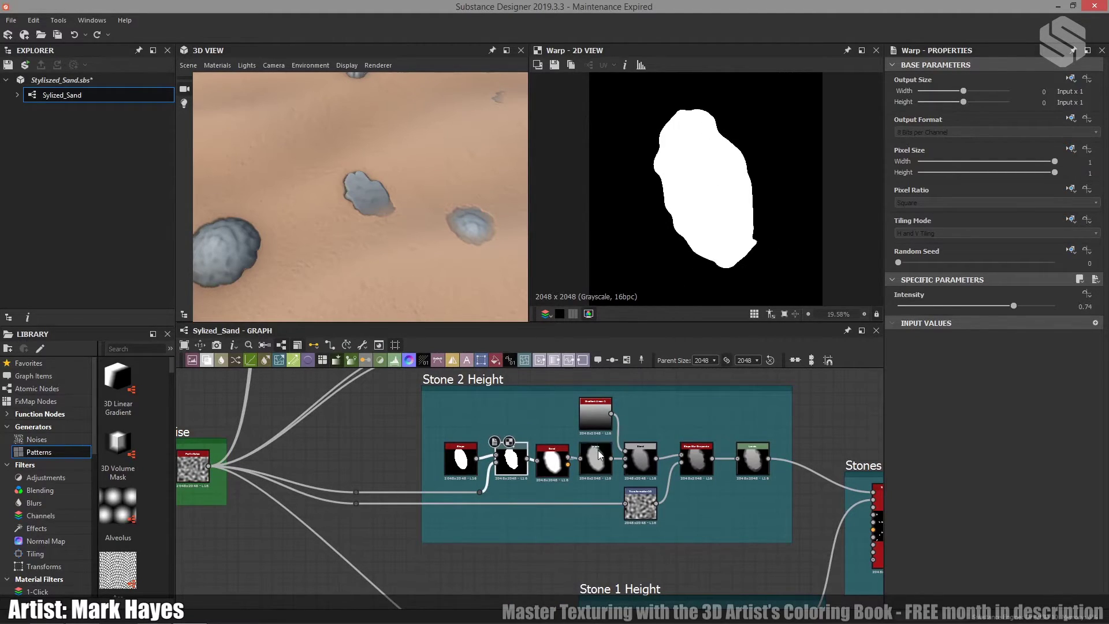
pyautogui.doubleClick(552, 456)
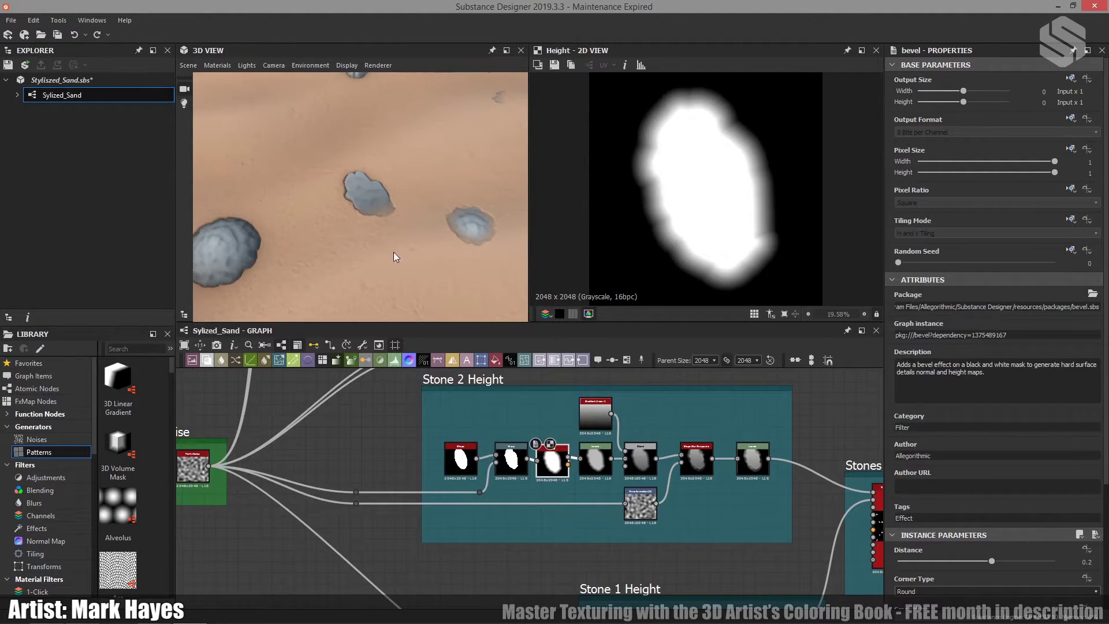
pyautogui.moveTo(393, 257); pyautogui.dragTo(317, 209)
pyautogui.scroll(5, 349, 216)
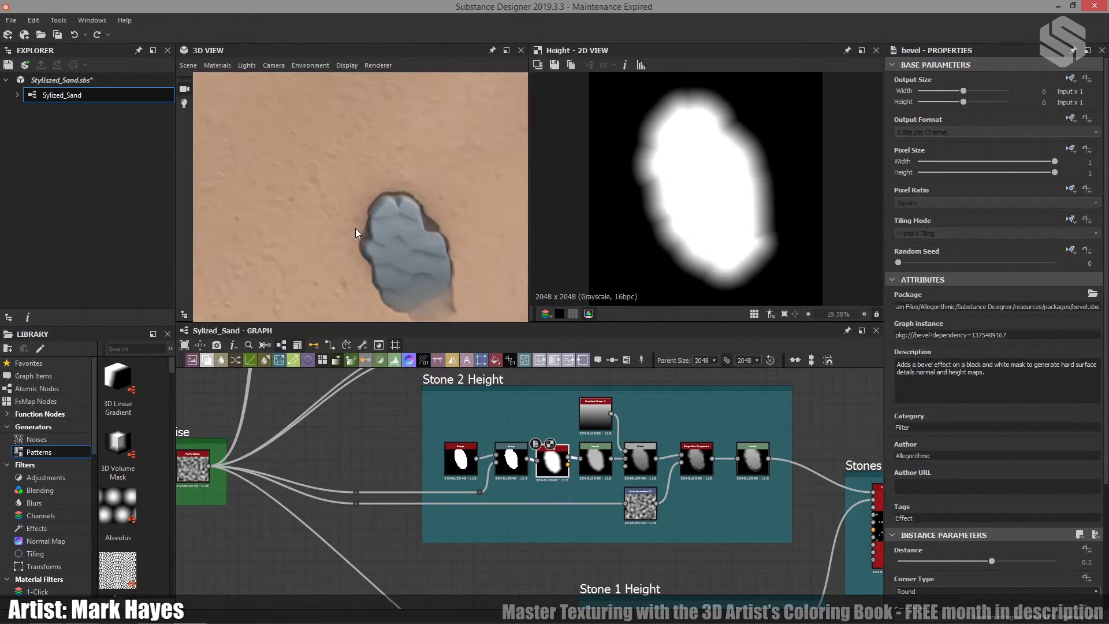
pyautogui.moveTo(375, 260); pyautogui.dragTo(400, 232)
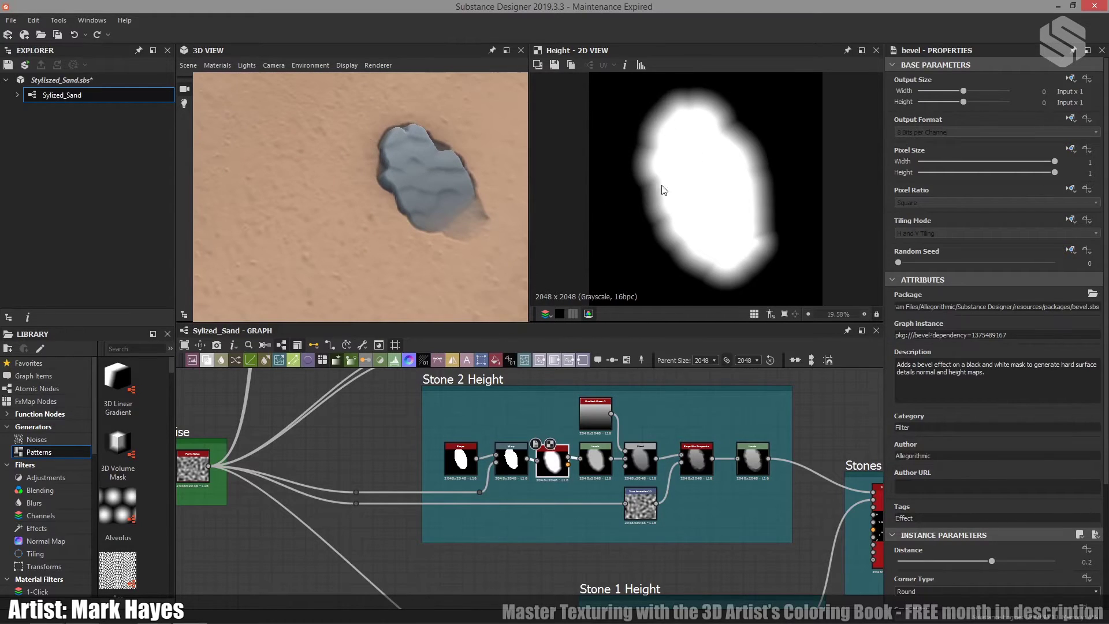
pyautogui.doubleClick(513, 456)
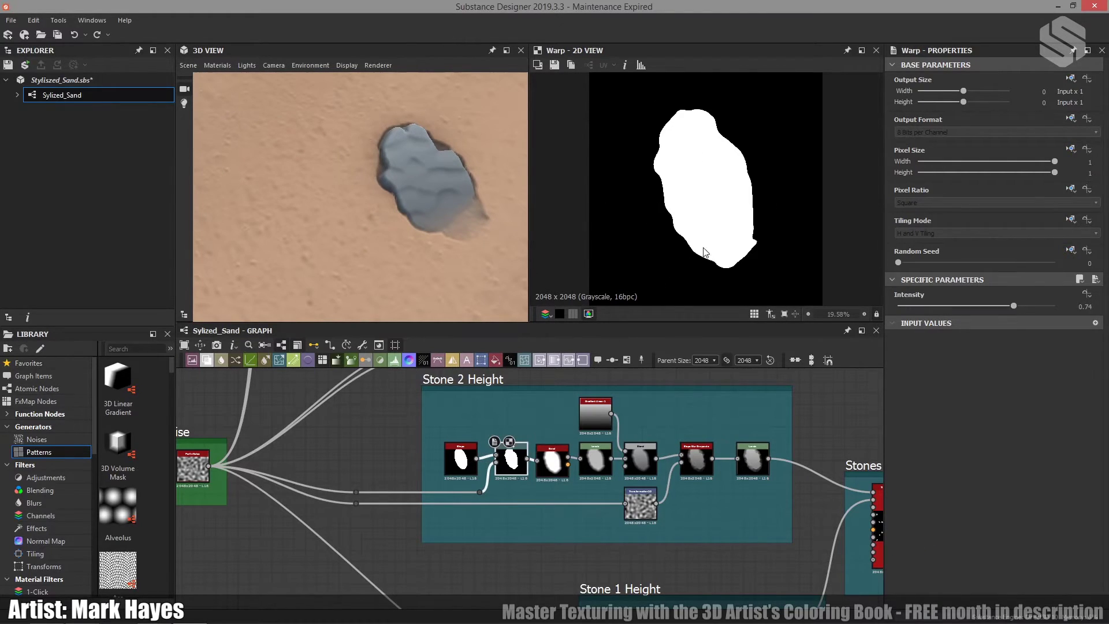
pyautogui.moveTo(392, 228); pyautogui.dragTo(414, 211)
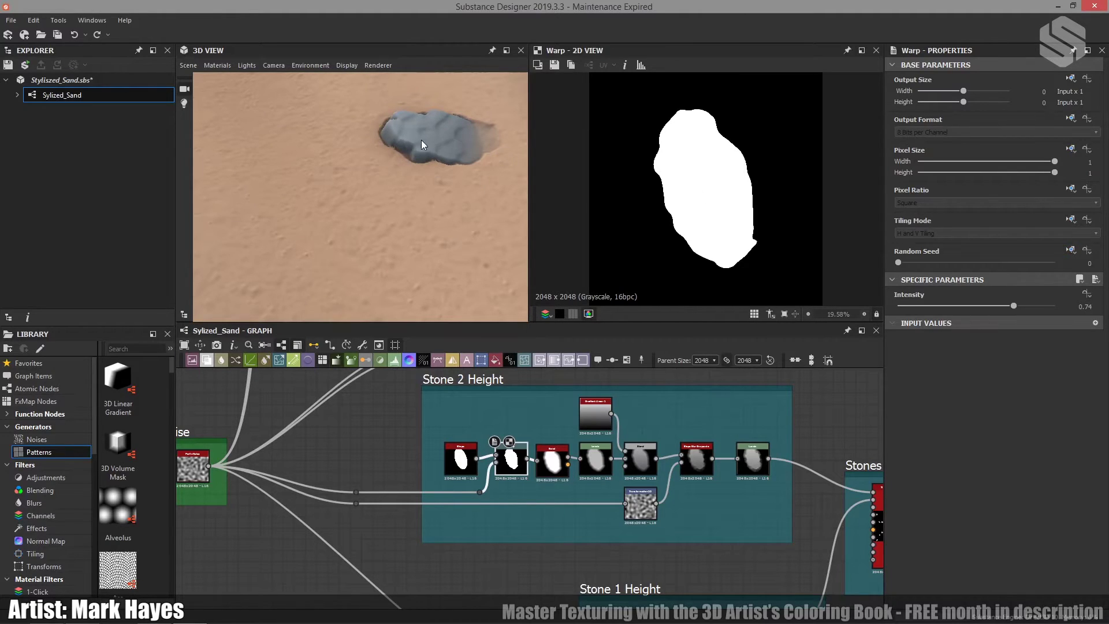
# Plug the Bevel output into the Stones Tile Sampler to preview the raw bevelled stone.
pyautogui.moveTo(539, 419); pyautogui.dragTo(493, 403, button='middle')
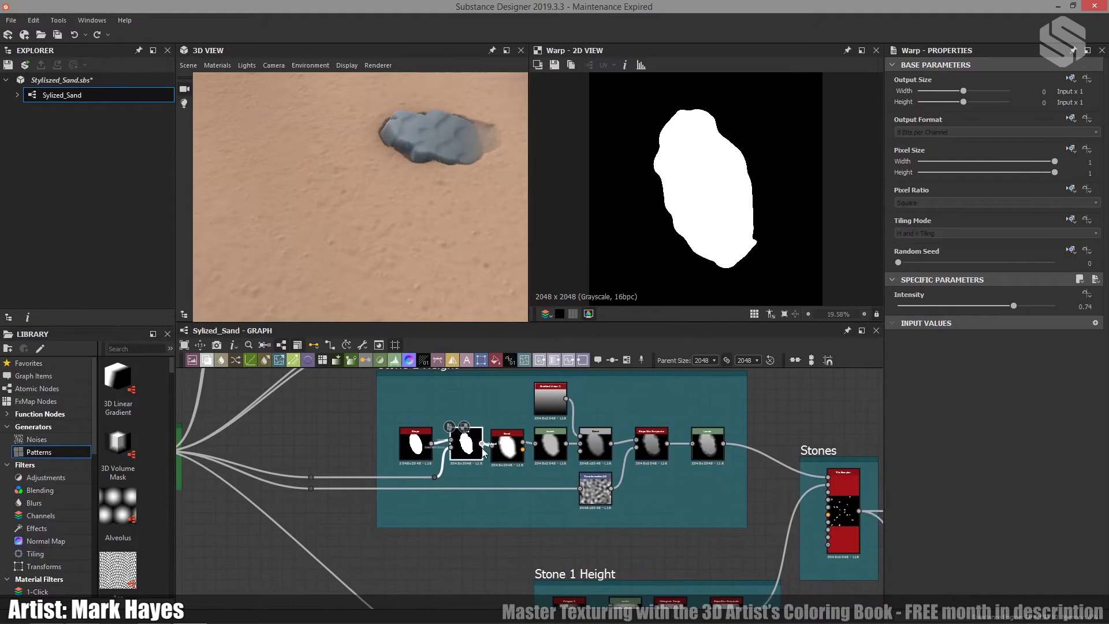
pyautogui.moveTo(523, 445); pyautogui.dragTo(828, 478)
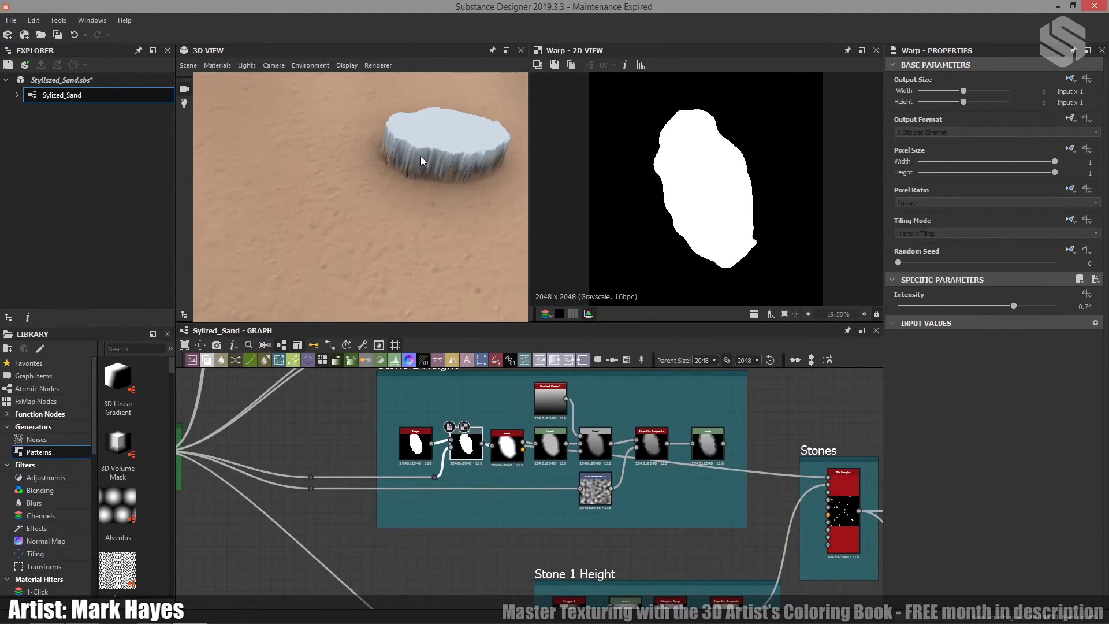
pyautogui.moveTo(441, 165); pyautogui.dragTo(400, 191)
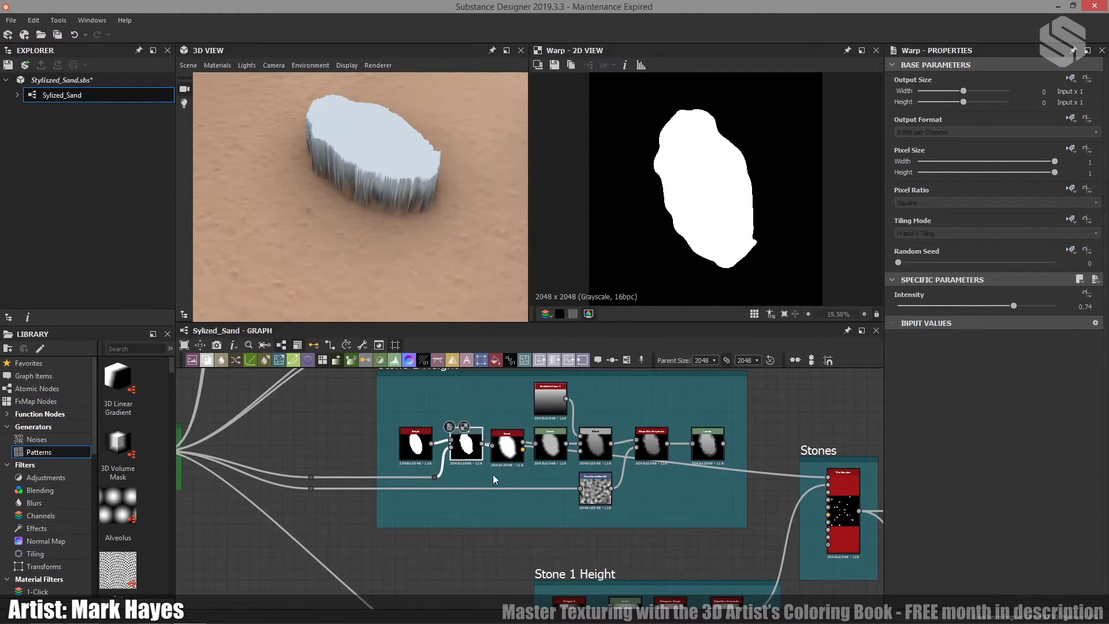
# Reconnect the final Levels output to the Stones Tile Sampler, restoring the rounded stone.
pyautogui.scroll(2, 494, 474)
pyautogui.moveTo(647, 490); pyautogui.dragTo(705, 470, button='middle')
pyautogui.scroll(-1, 745, 508)
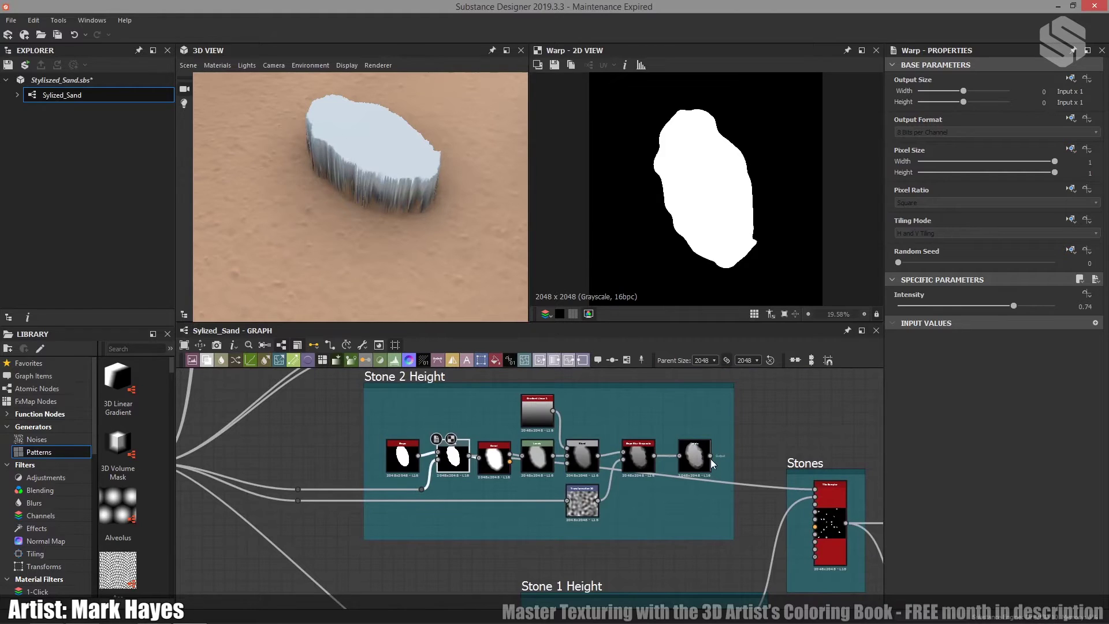
pyautogui.moveTo(711, 457); pyautogui.dragTo(814, 489)
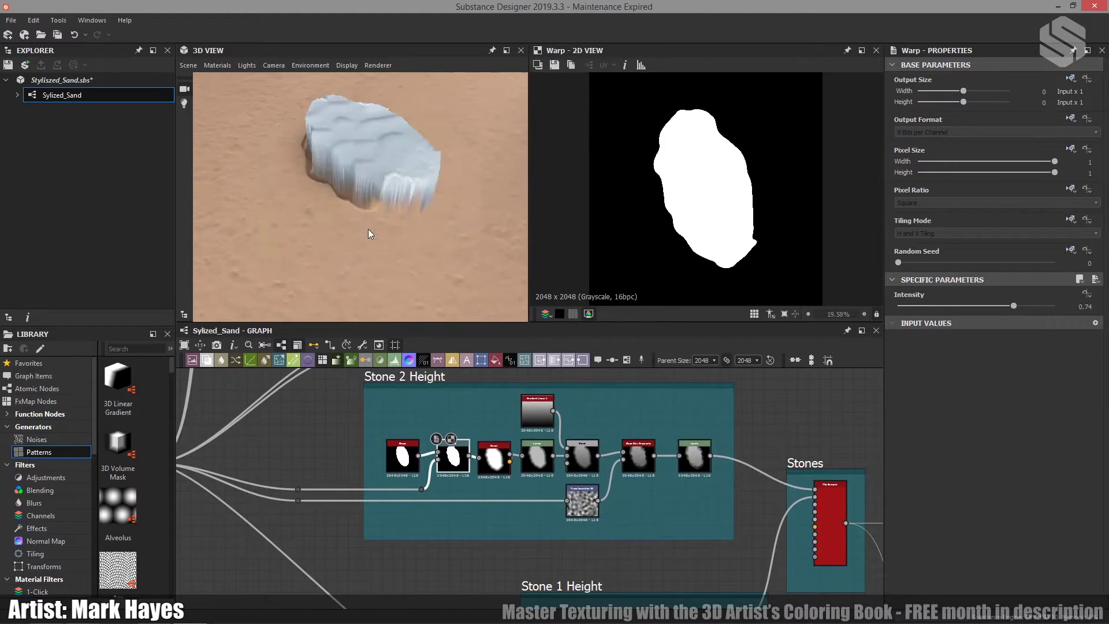
pyautogui.keyDown('alt'); pyautogui.moveTo(307, 179); pyautogui.dragTo(364, 189); pyautogui.keyUp('alt')
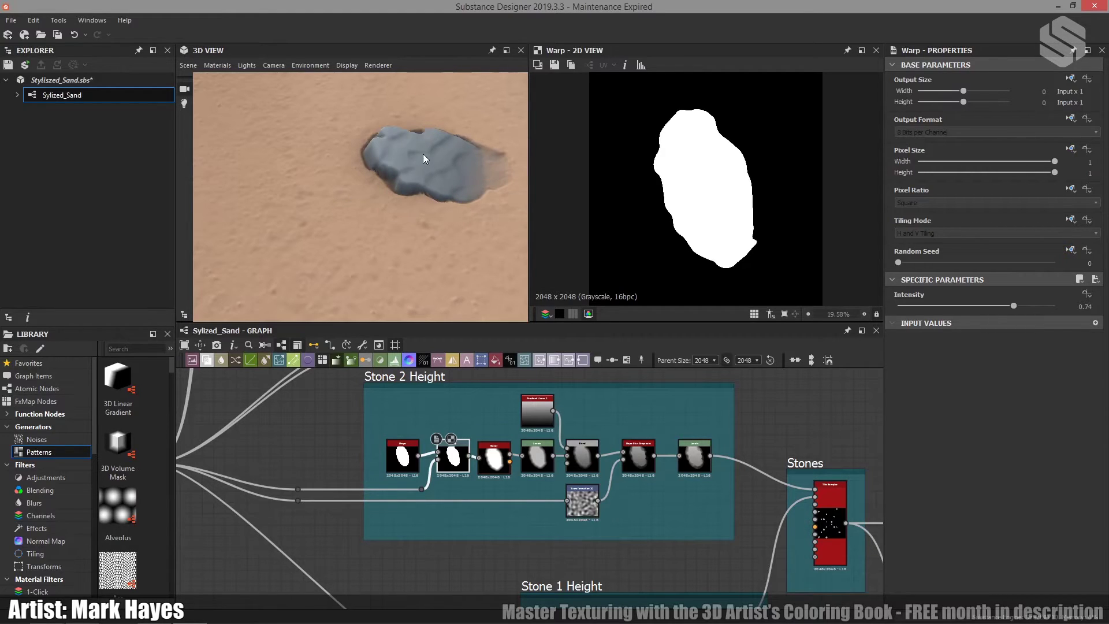
# Preview the Bevel node, then the following Levels node's soft light grey stone at 2048 x 2048.
pyautogui.doubleClick(494, 456)
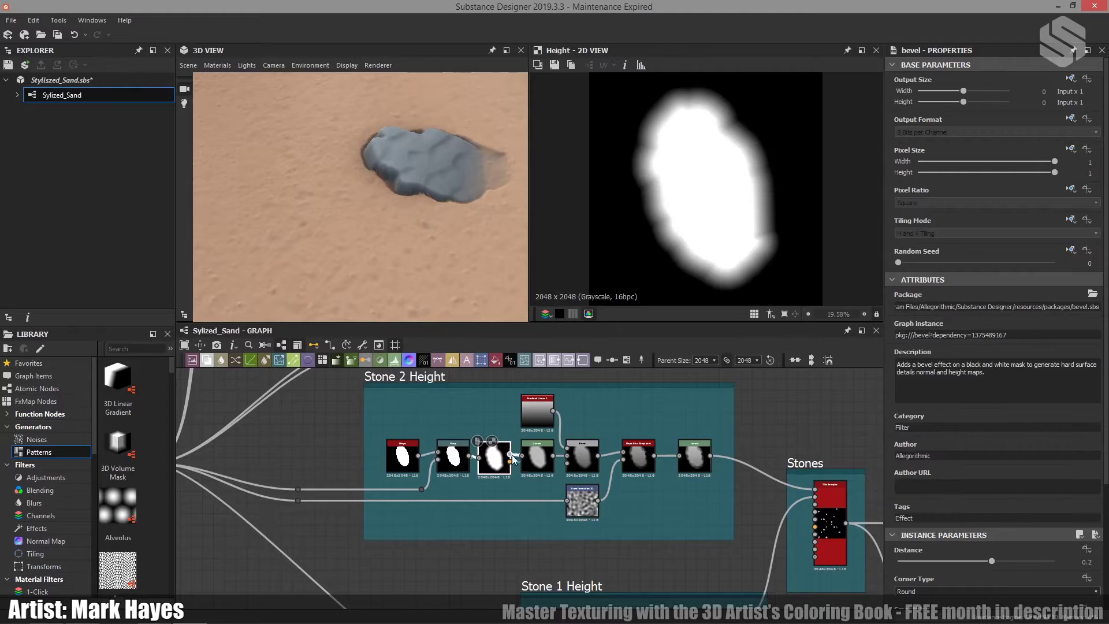
pyautogui.doubleClick(545, 453)
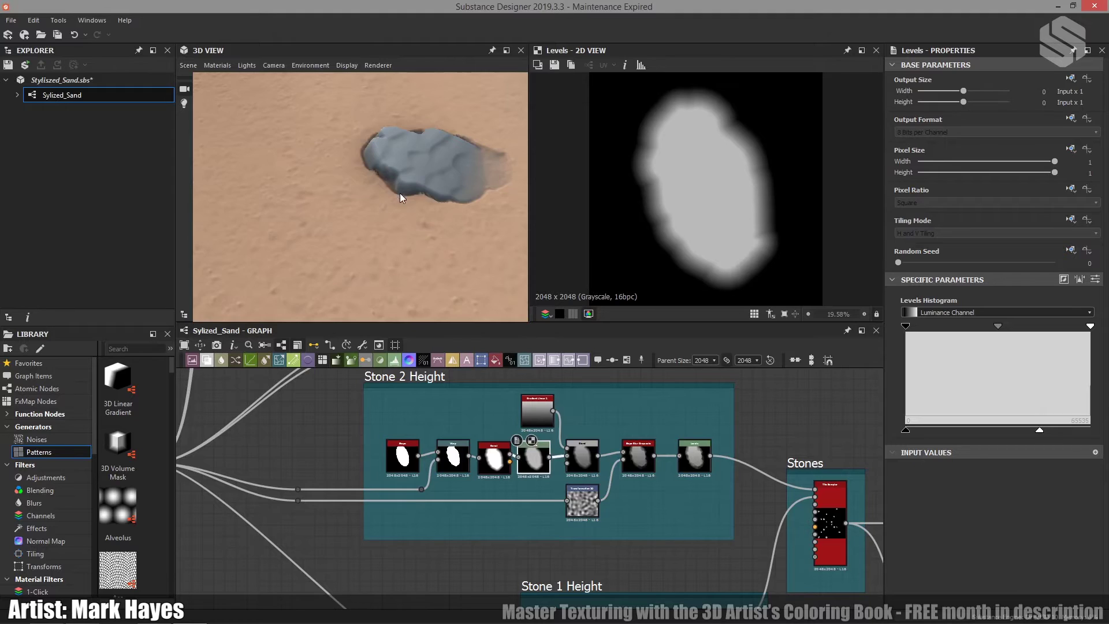
pyautogui.scroll(-6, 400, 193)
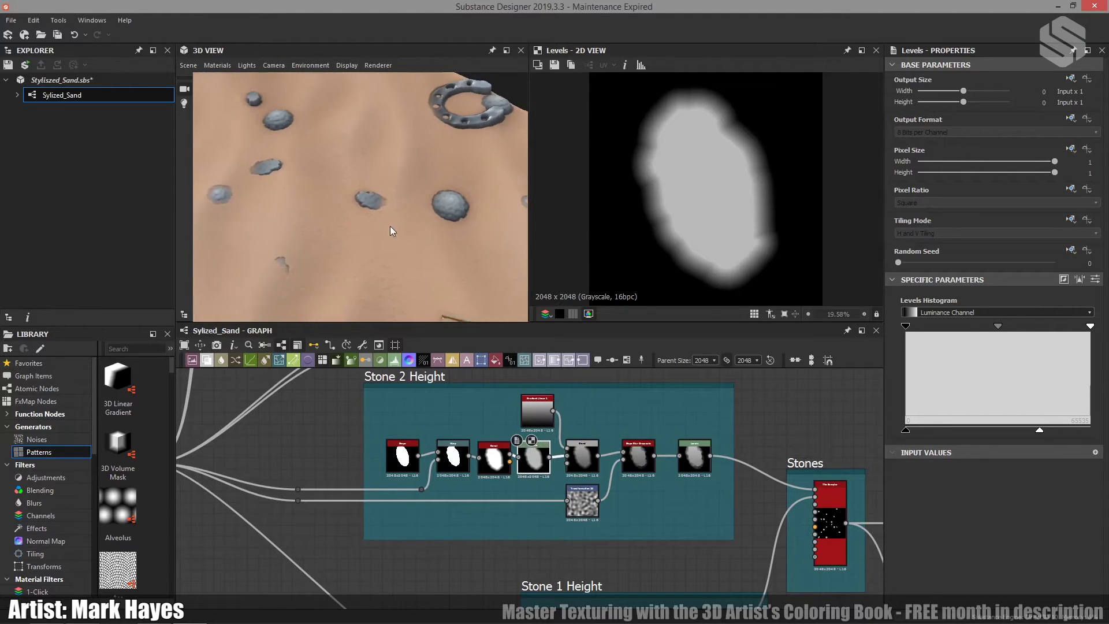
pyautogui.scroll(10, 330, 219)
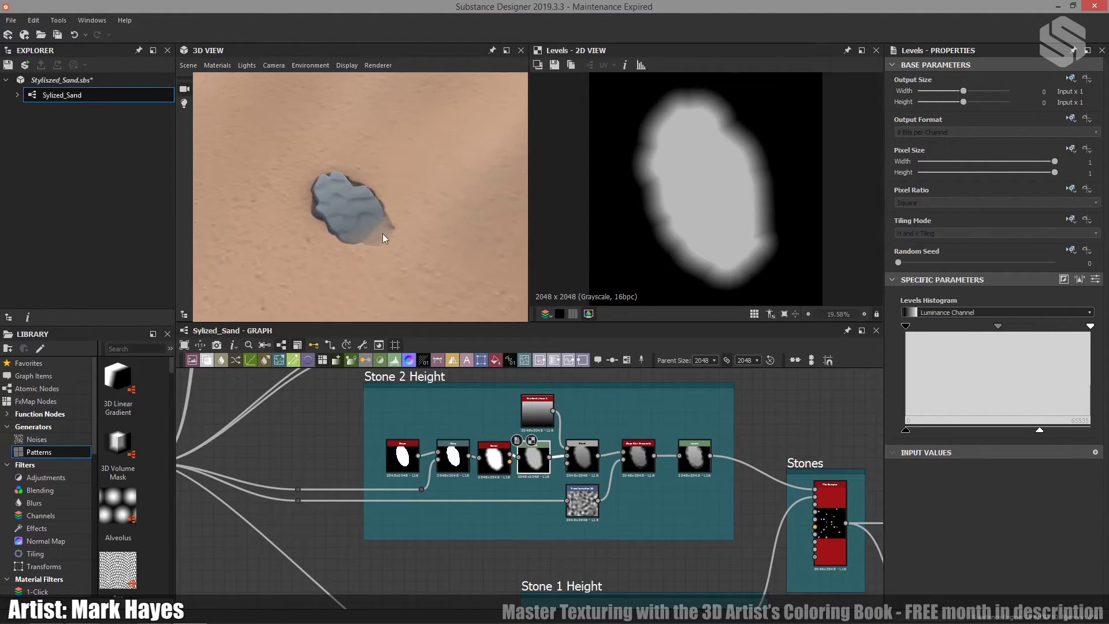
pyautogui.scroll(3, 524, 424)
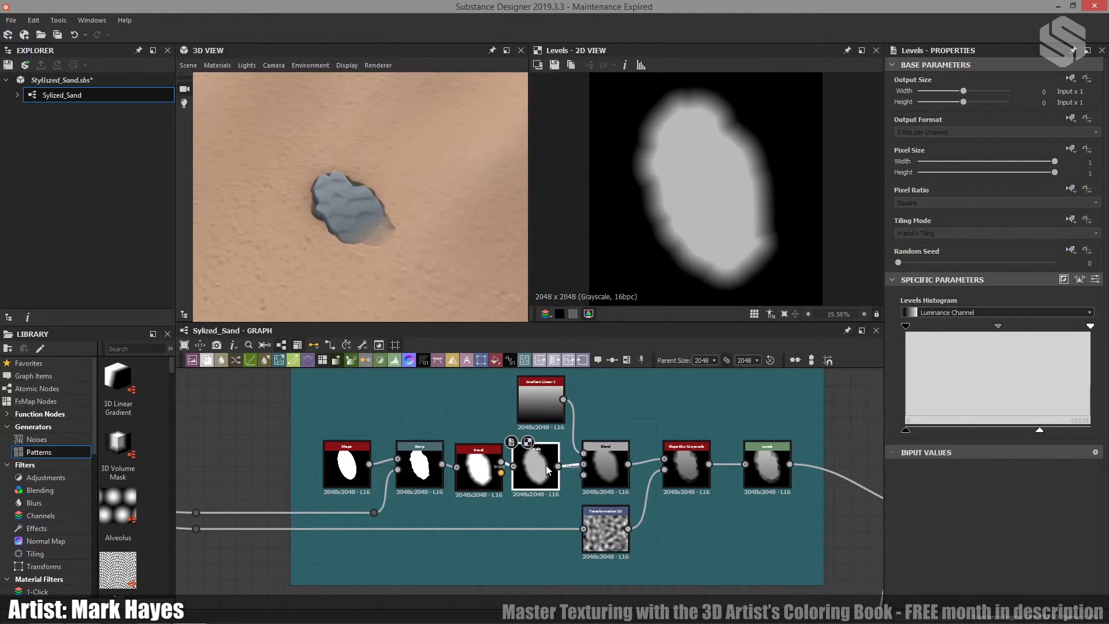
# Preview the Blend node multiplying the gradient at 0.57 opacity, orbiting across the sand terrain.
pyautogui.moveTo(549, 465); pyautogui.dragTo(558, 466)
pyautogui.doubleClick(614, 467)
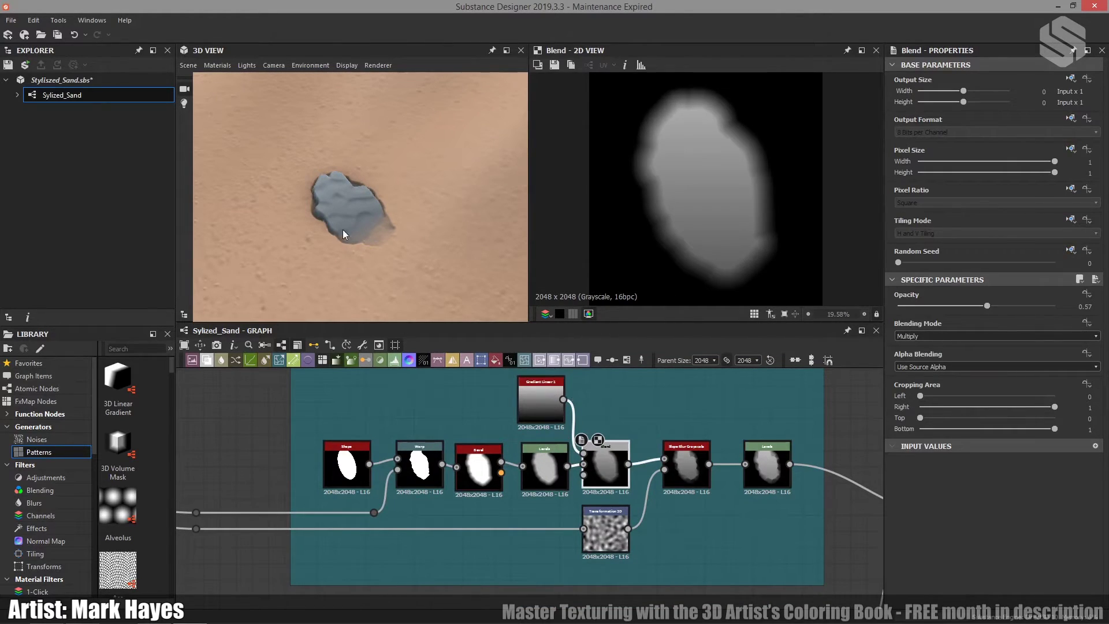
pyautogui.moveTo(342, 230); pyautogui.dragTo(397, 159)
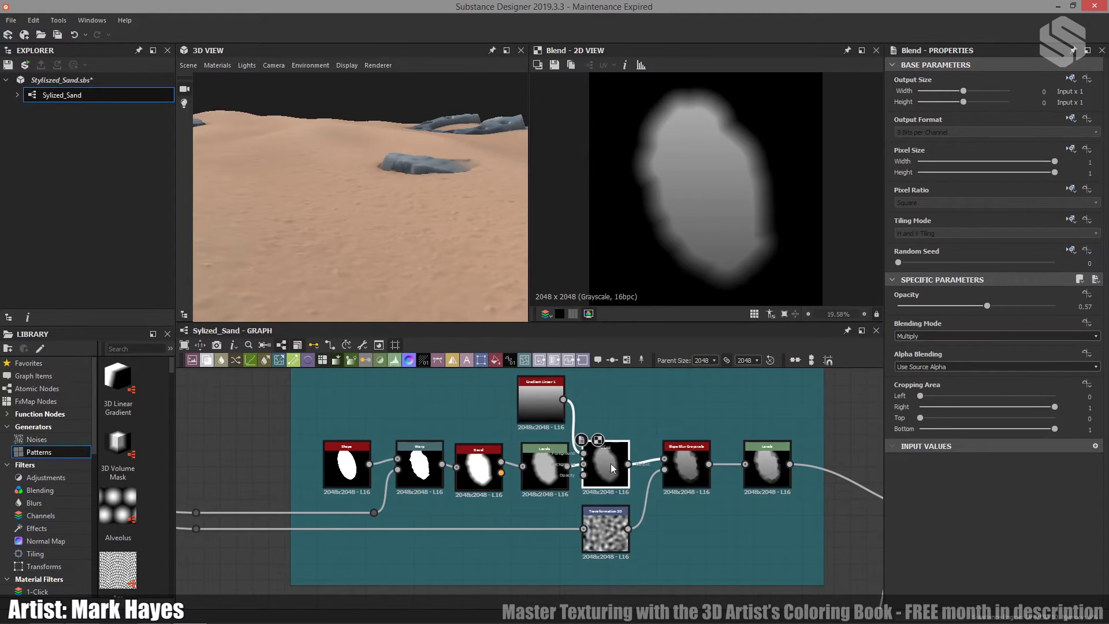
pyautogui.moveTo(611, 464); pyautogui.dragTo(613, 466)
pyautogui.moveTo(441, 231); pyautogui.dragTo(394, 235)
pyautogui.moveTo(437, 207); pyautogui.dragTo(282, 268)
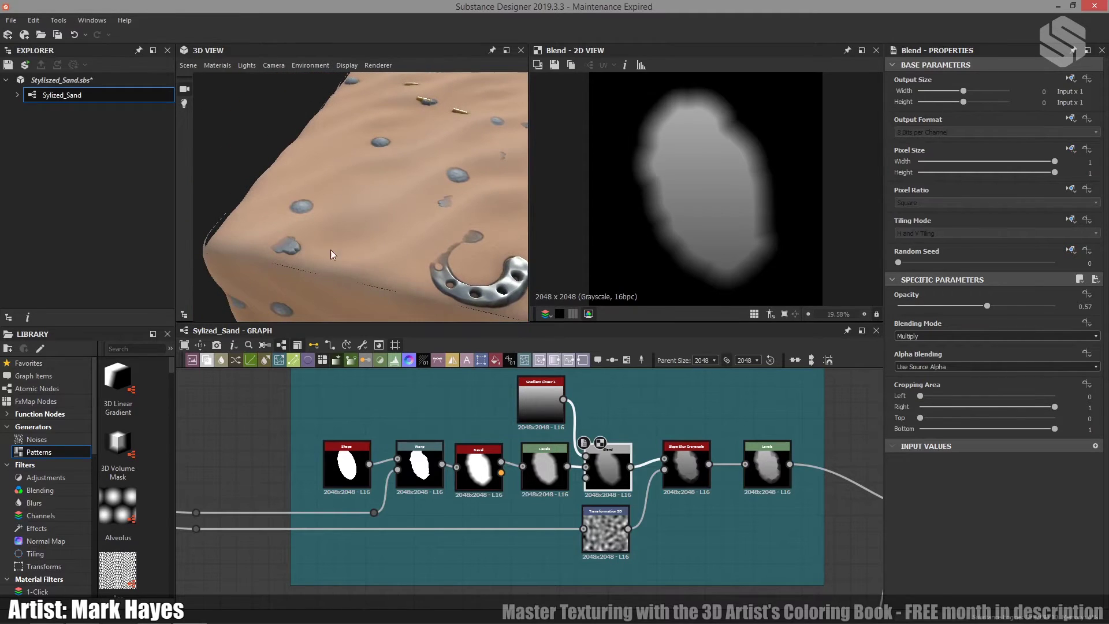
pyautogui.moveTo(633, 443); pyautogui.dragTo(587, 444, button='middle')
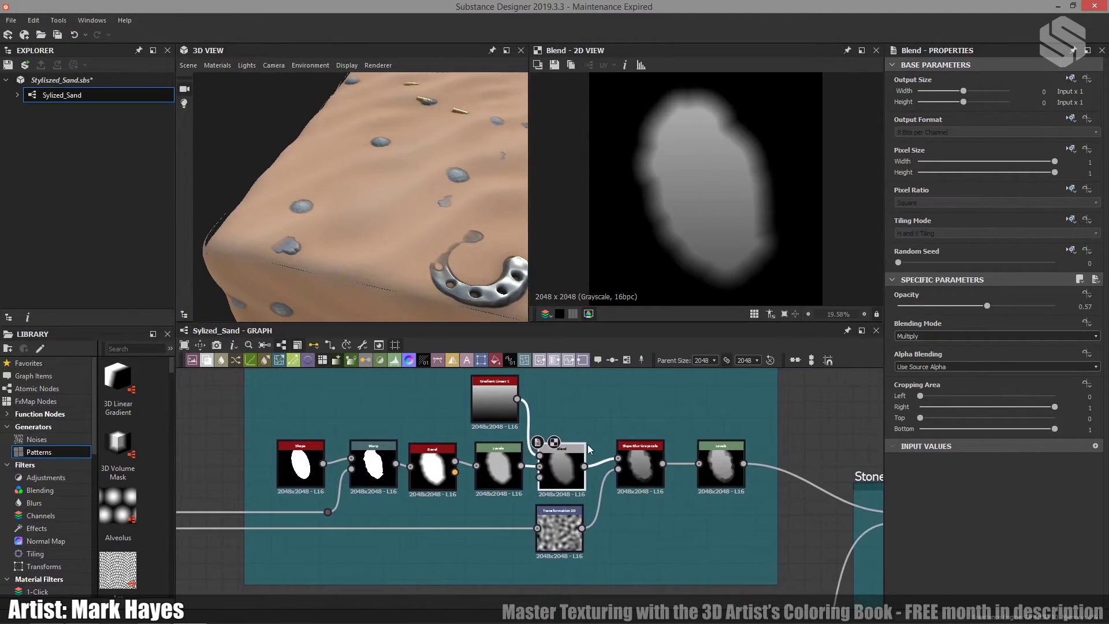
pyautogui.doubleClick(639, 466)
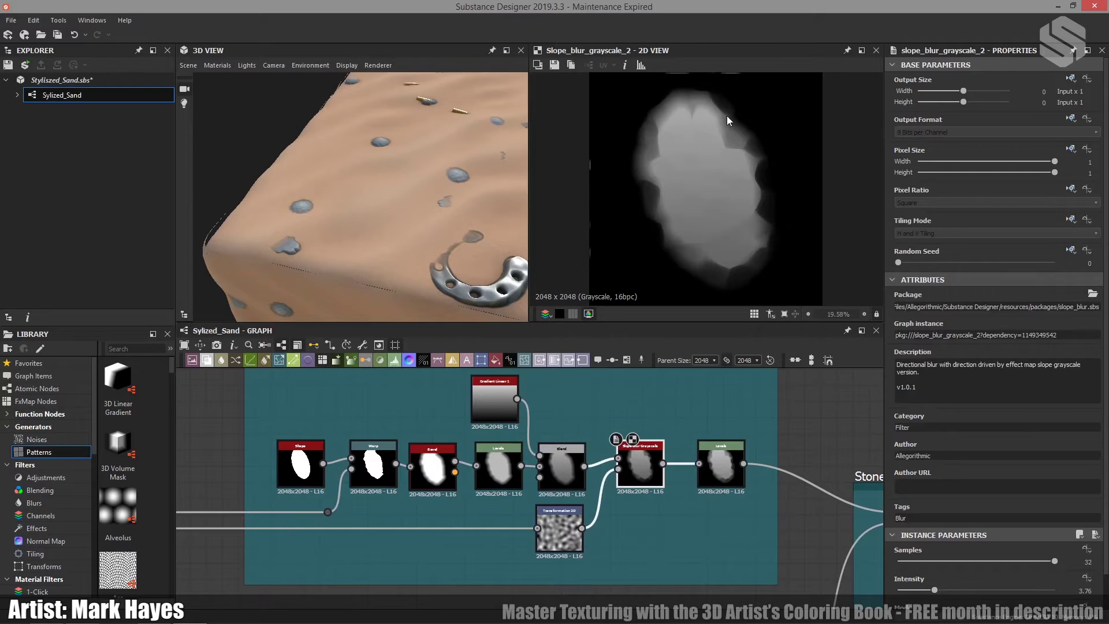
pyautogui.scroll(1, 728, 141)
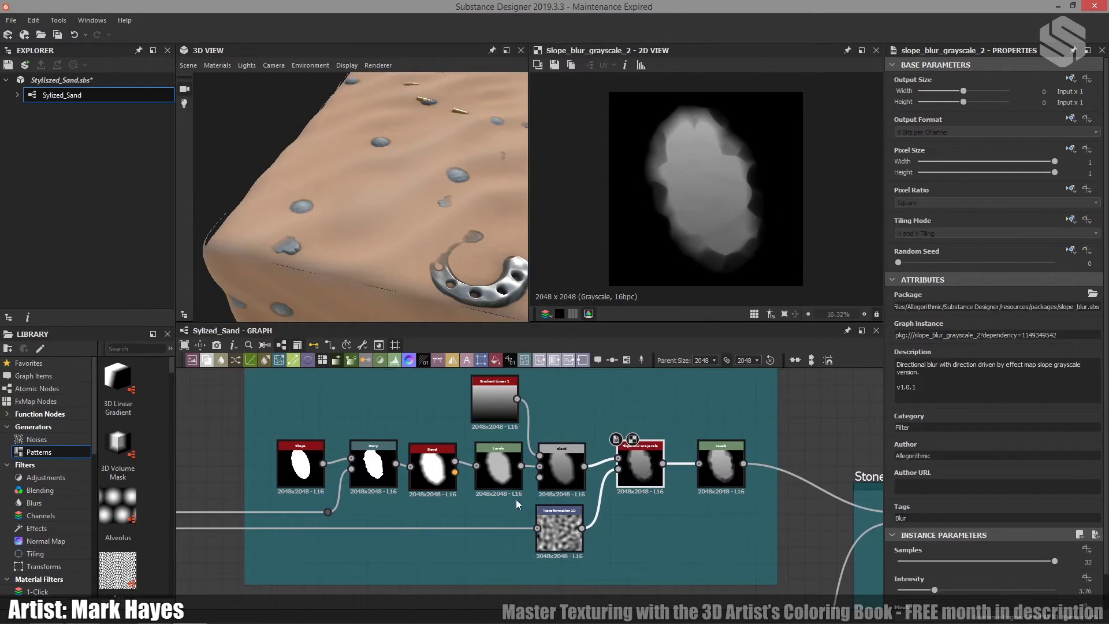
pyautogui.doubleClick(560, 526)
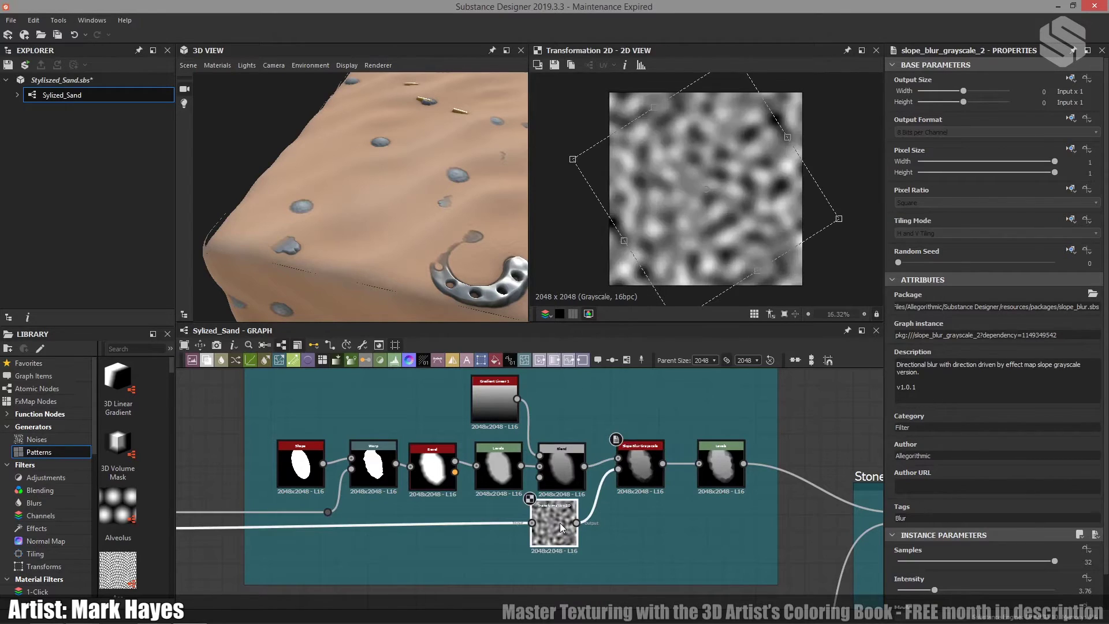
pyautogui.moveTo(562, 527); pyautogui.dragTo(570, 534)
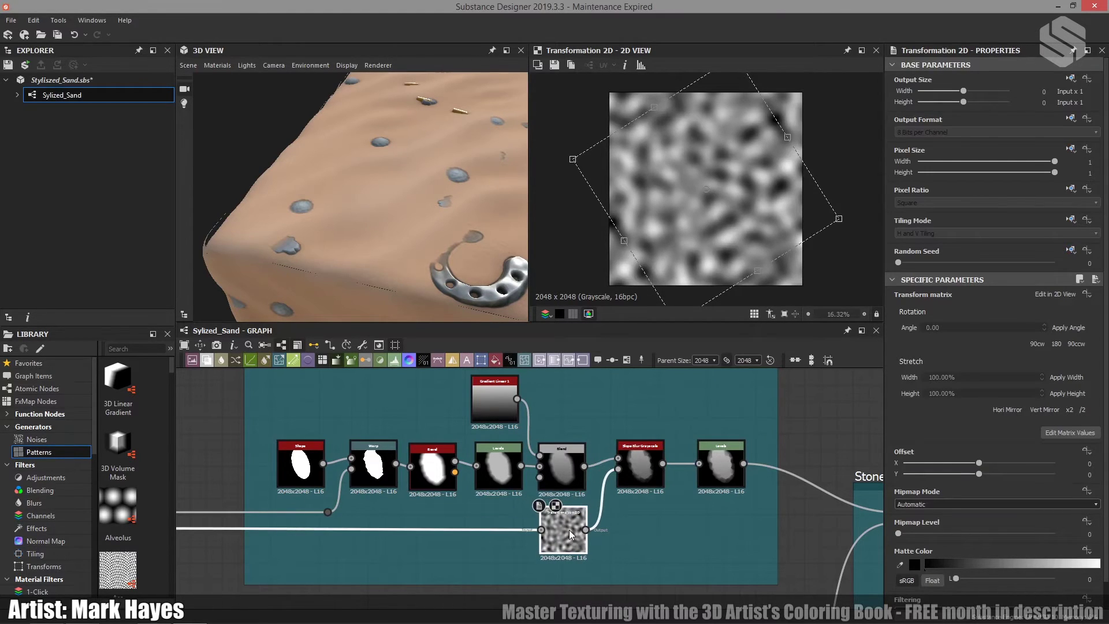
pyautogui.doubleClick(649, 465)
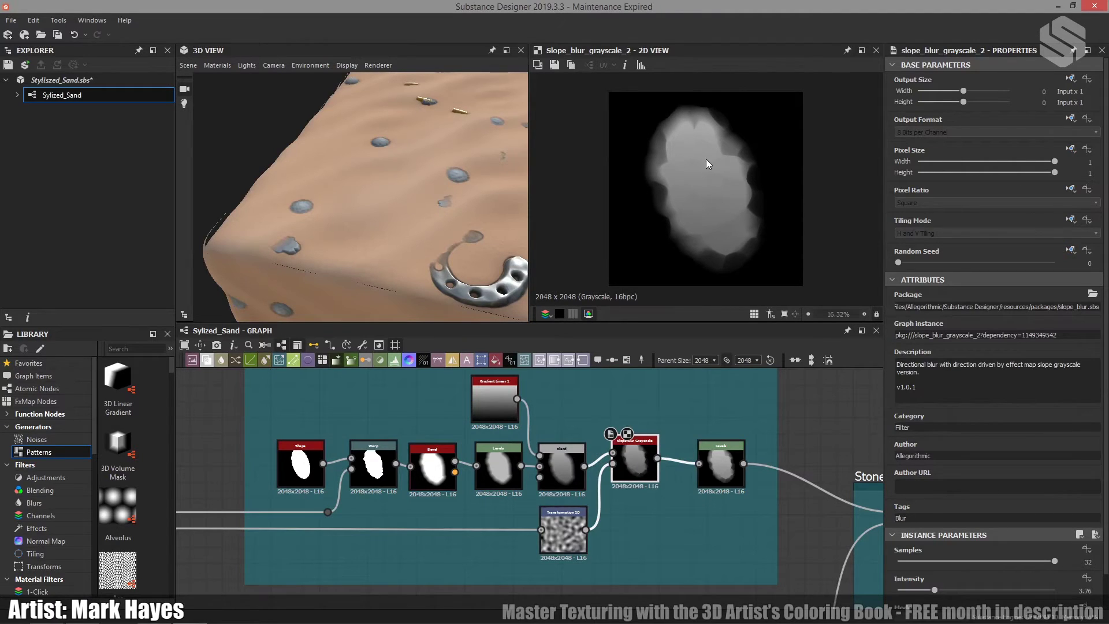
pyautogui.scroll(1, 749, 215)
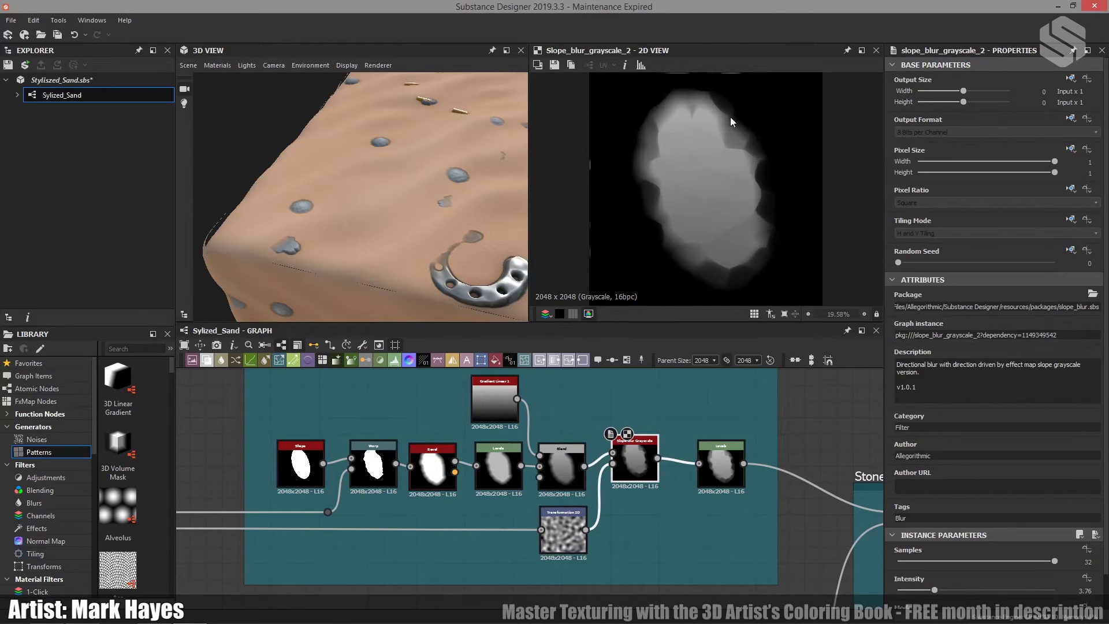
pyautogui.moveTo(693, 411); pyautogui.dragTo(668, 385, button='middle')
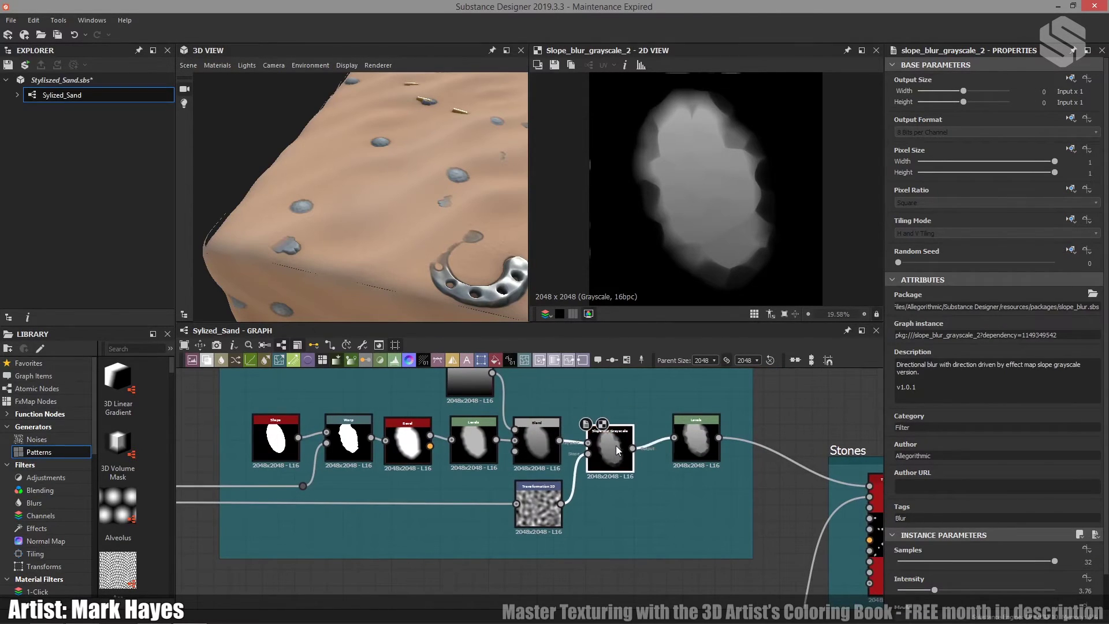
# Preview the final Levels output of Stone 2 Height and orbit low across the sand.
pyautogui.doubleClick(707, 439)
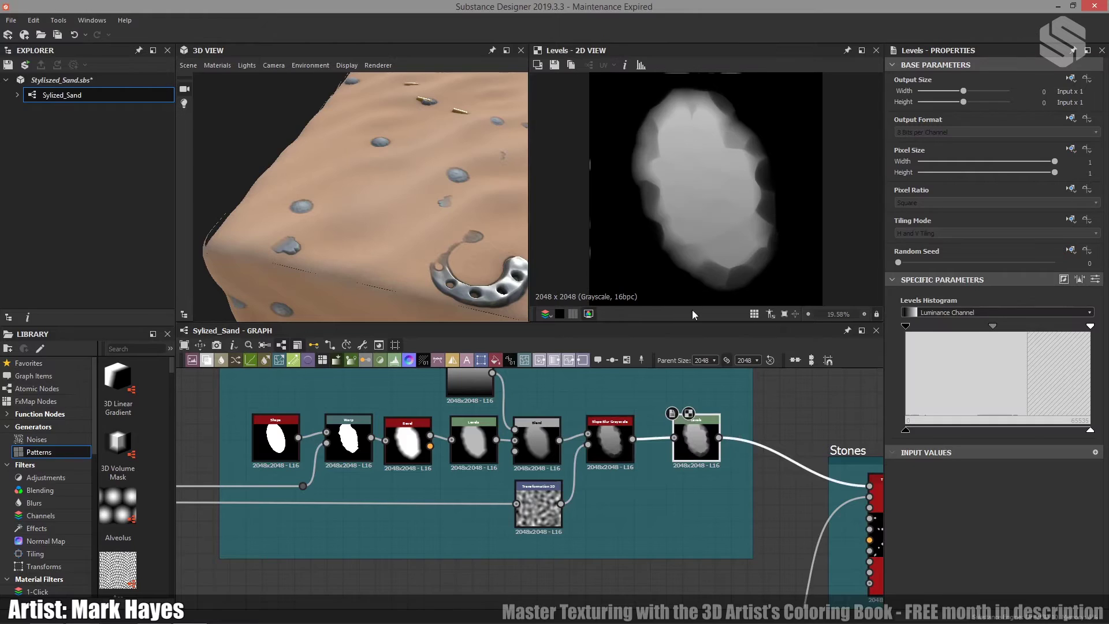
pyautogui.scroll(-1, 714, 176)
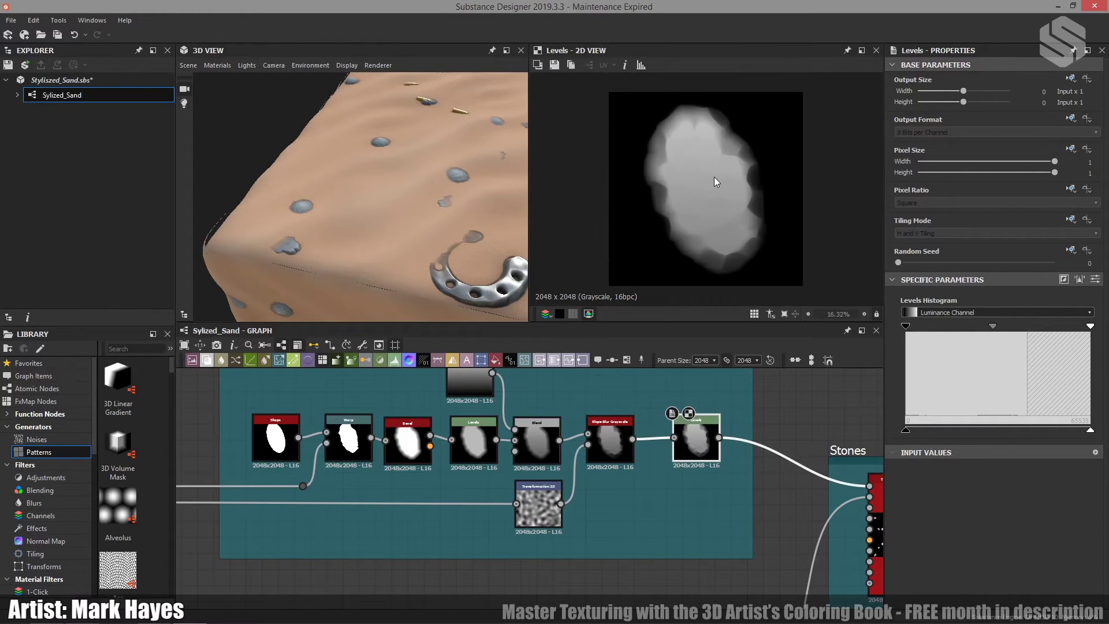
pyautogui.moveTo(434, 233); pyautogui.dragTo(337, 248)
# Compare the Slope Blur Grayscale output against the brighter, chipped Levels stone, ending on Levels.
pyautogui.doubleClick(618, 431)
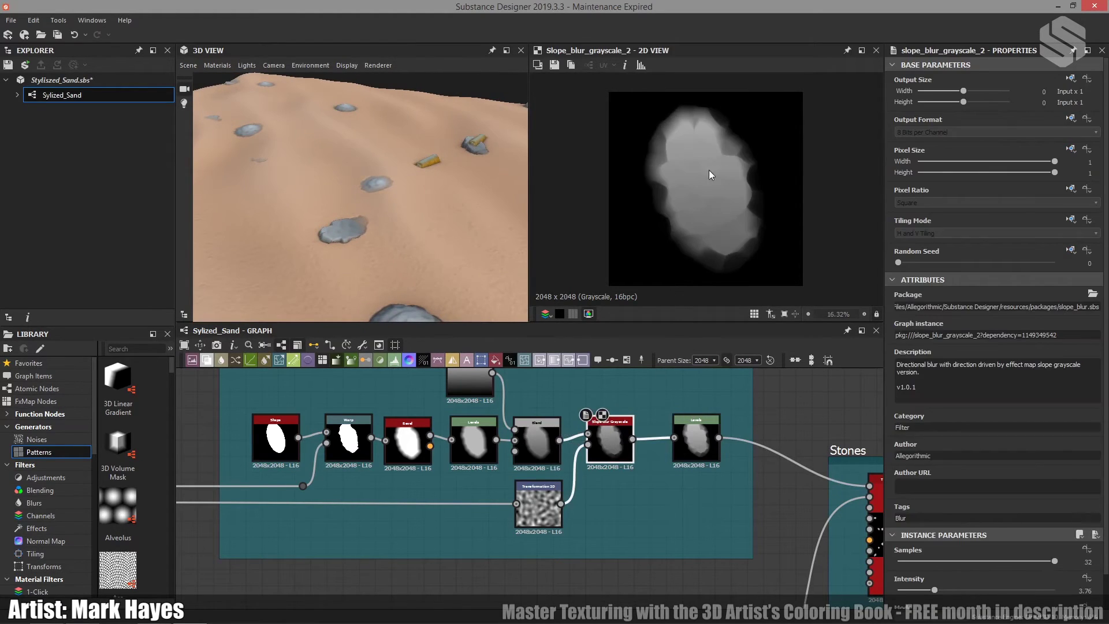
pyautogui.doubleClick(703, 436)
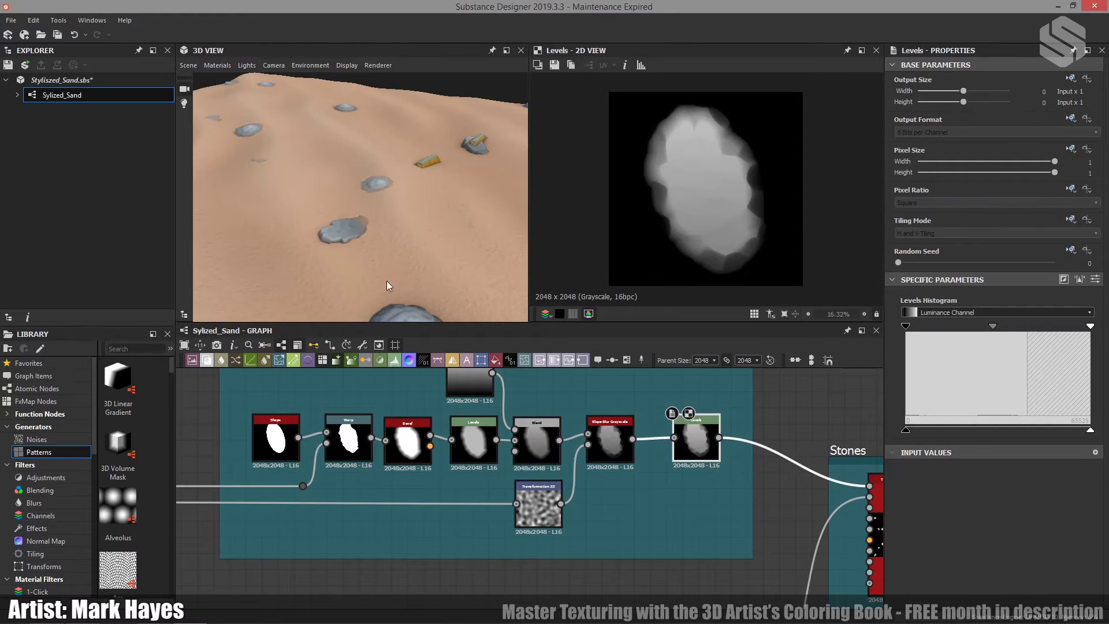
pyautogui.moveTo(379, 281); pyautogui.dragTo(597, 268)
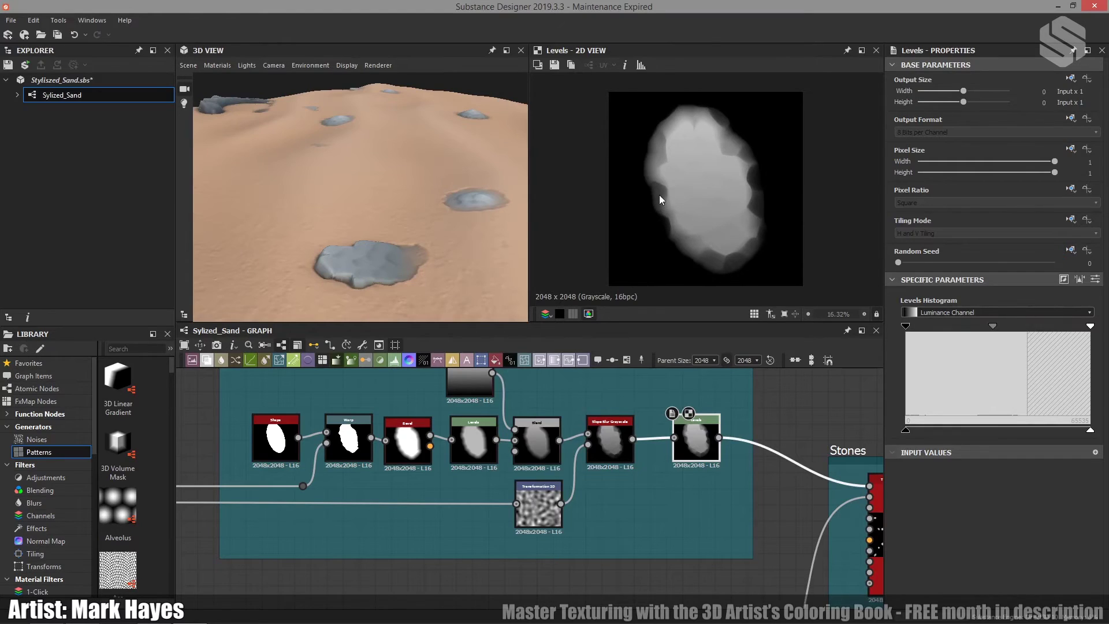
pyautogui.doubleClick(610, 435)
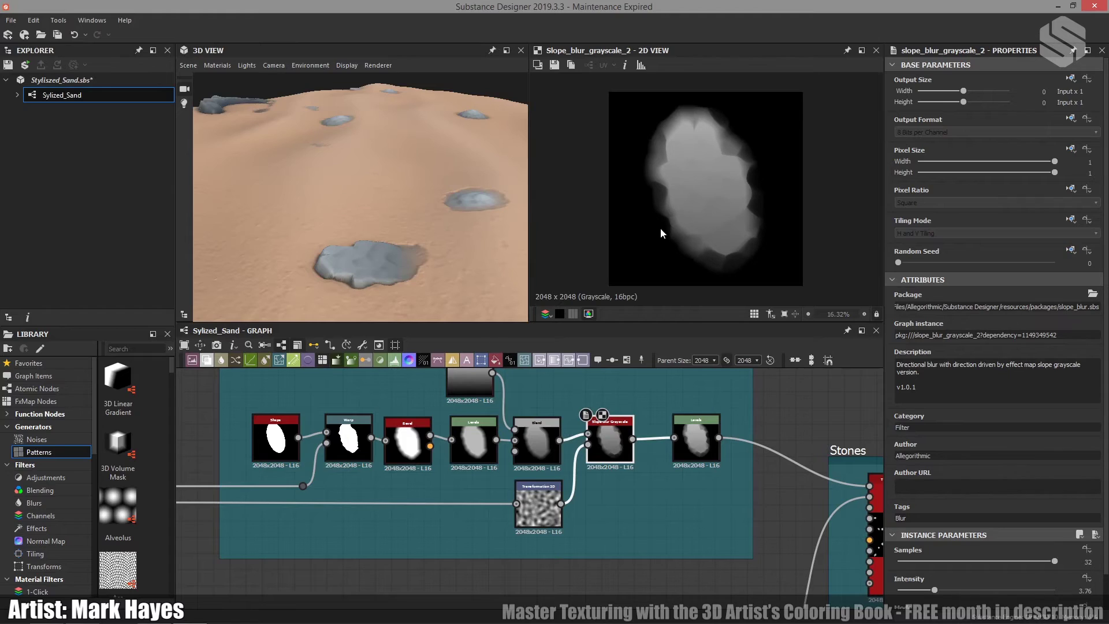
pyautogui.doubleClick(694, 437)
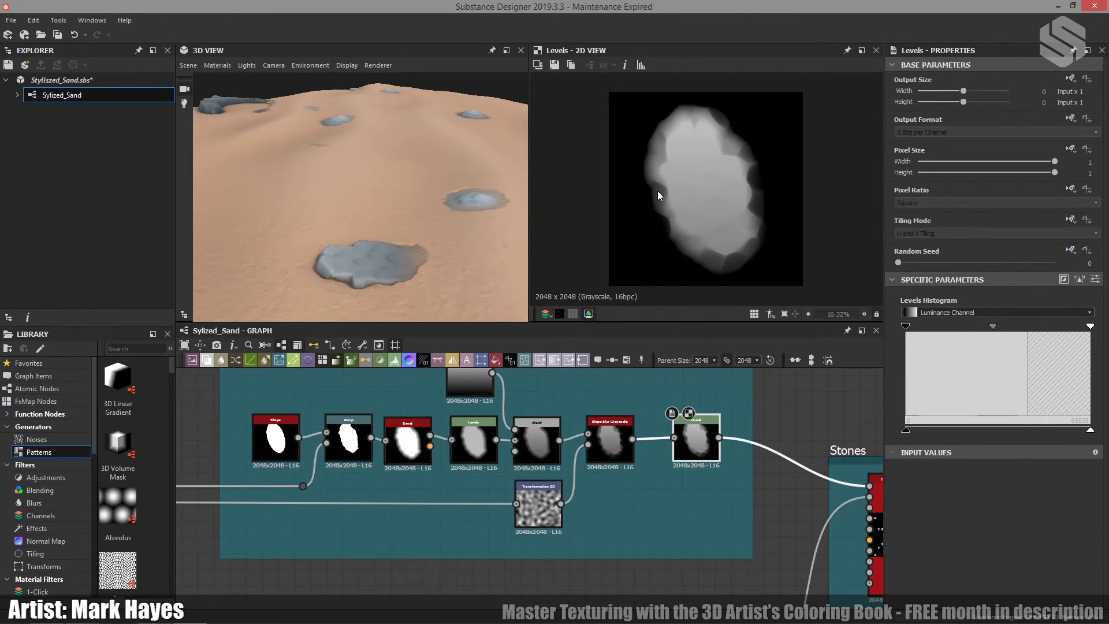
# Bring the Stones frame into view and preview its Tile Sampler's scattered stones.
pyautogui.scroll(-5, 618, 462)
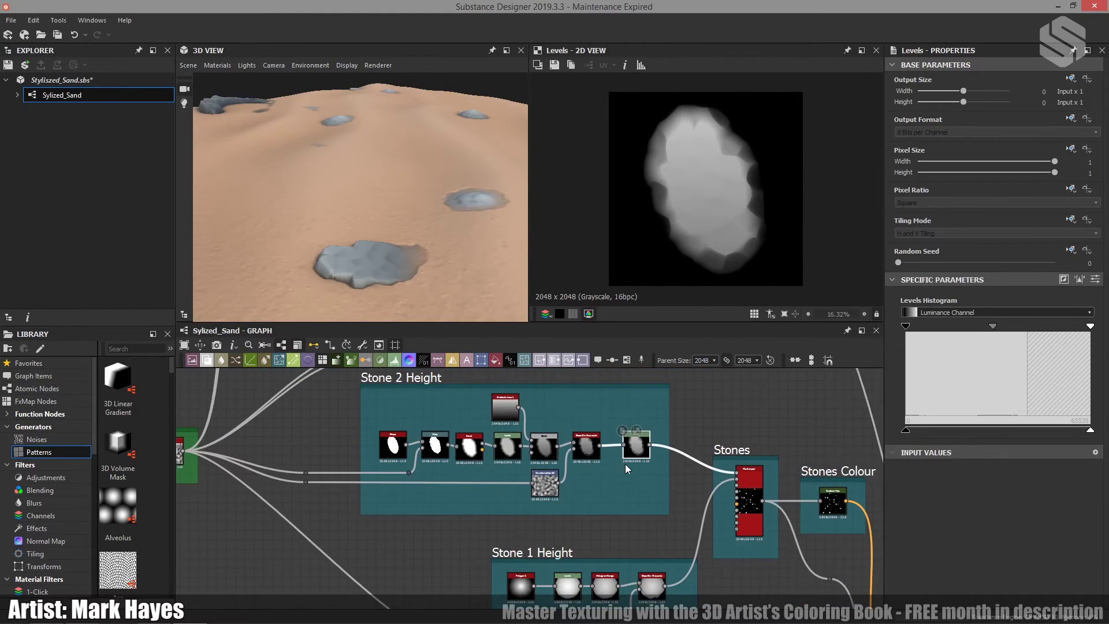
pyautogui.moveTo(606, 422); pyautogui.dragTo(559, 411, button='middle')
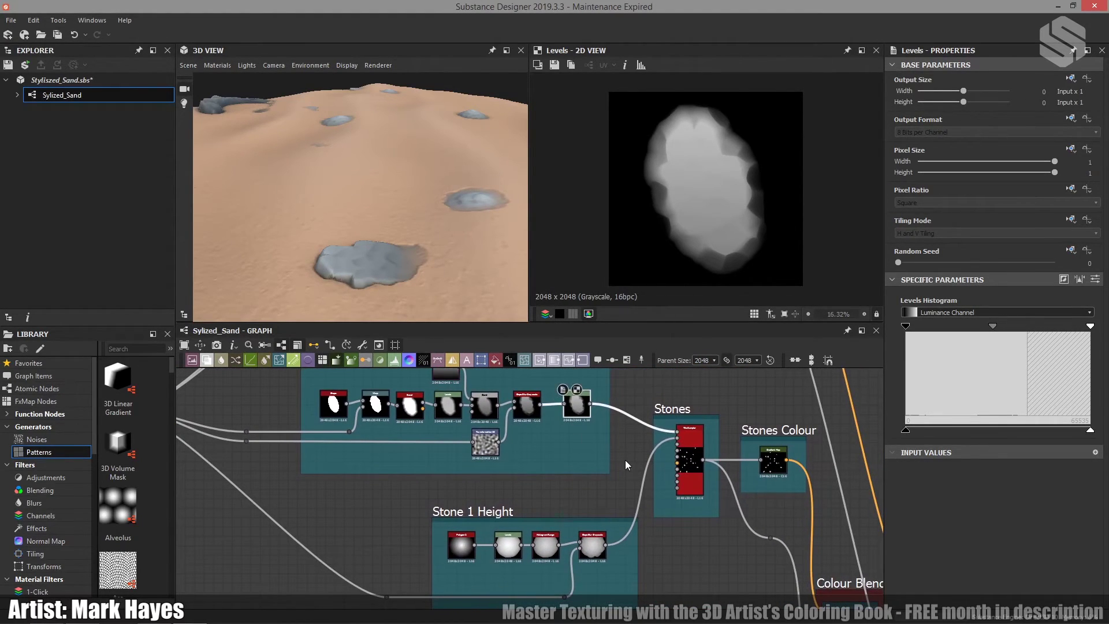
pyautogui.moveTo(459, 306); pyautogui.dragTo(419, 202)
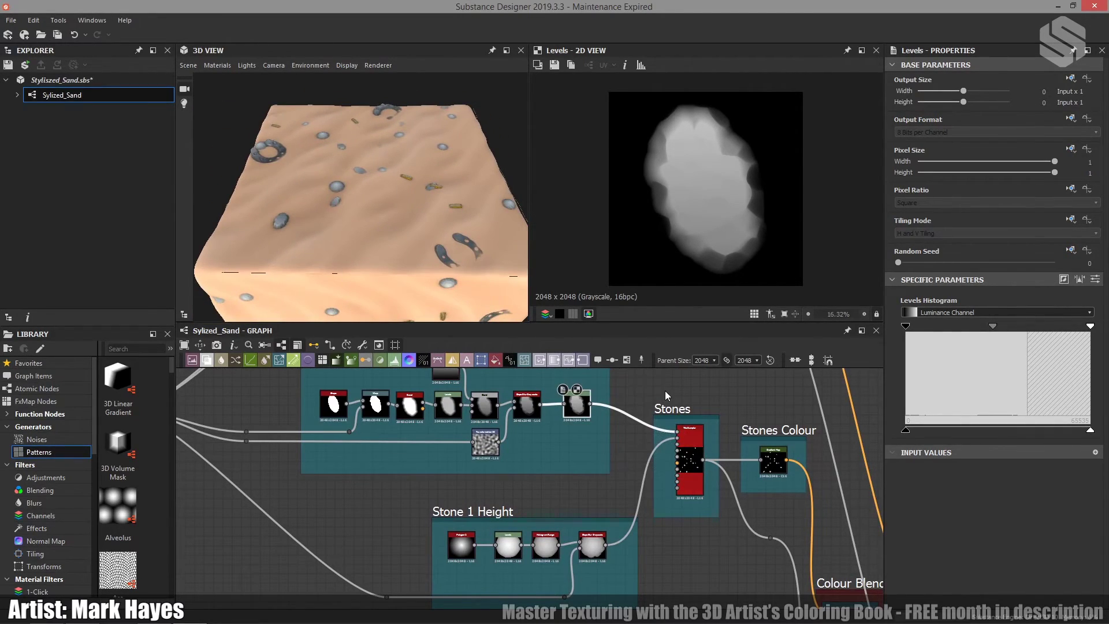
pyautogui.click(689, 443)
pyautogui.scroll(3, 693, 445)
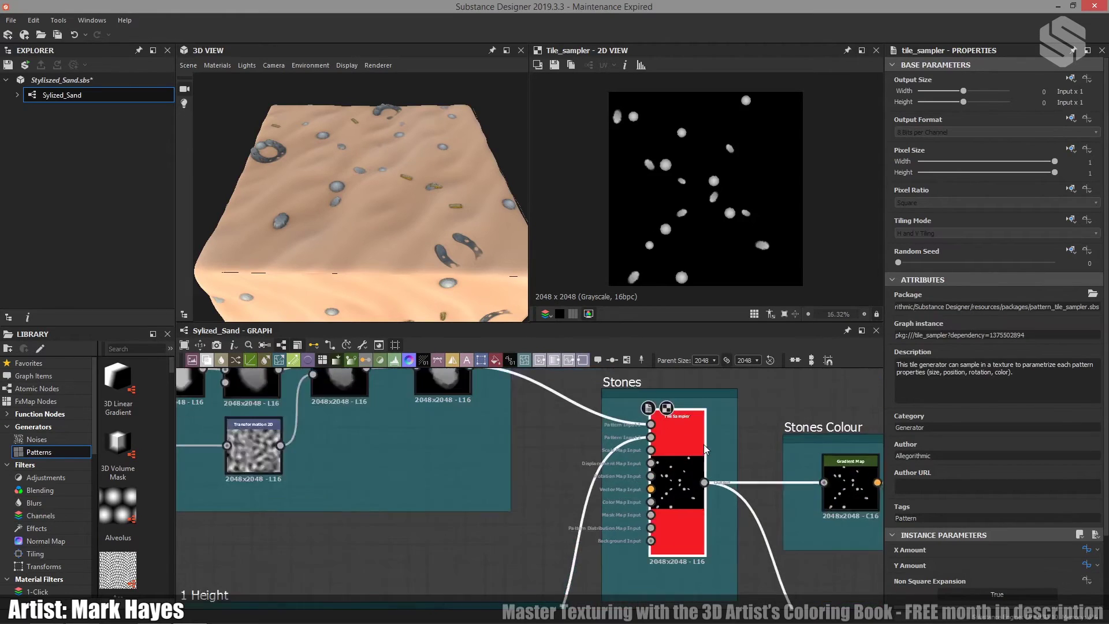
pyautogui.scroll(-3, 970, 433)
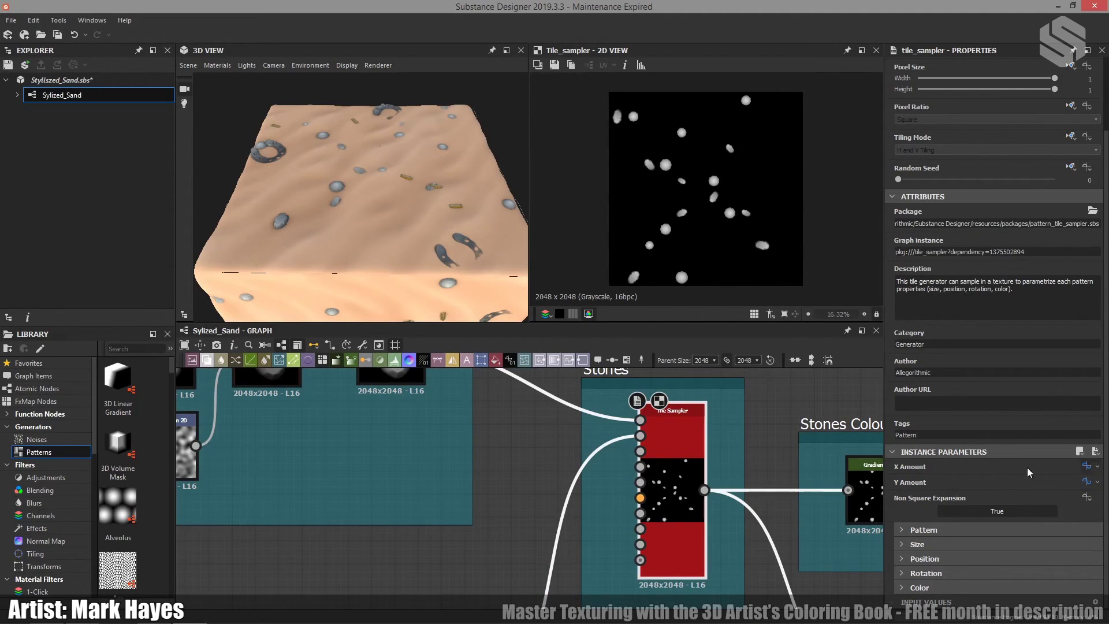
# Expand the Pattern group, showing Pattern Input with Random distribution across 2 inputs.
pyautogui.click(903, 530)
pyautogui.scroll(-6, 904, 532)
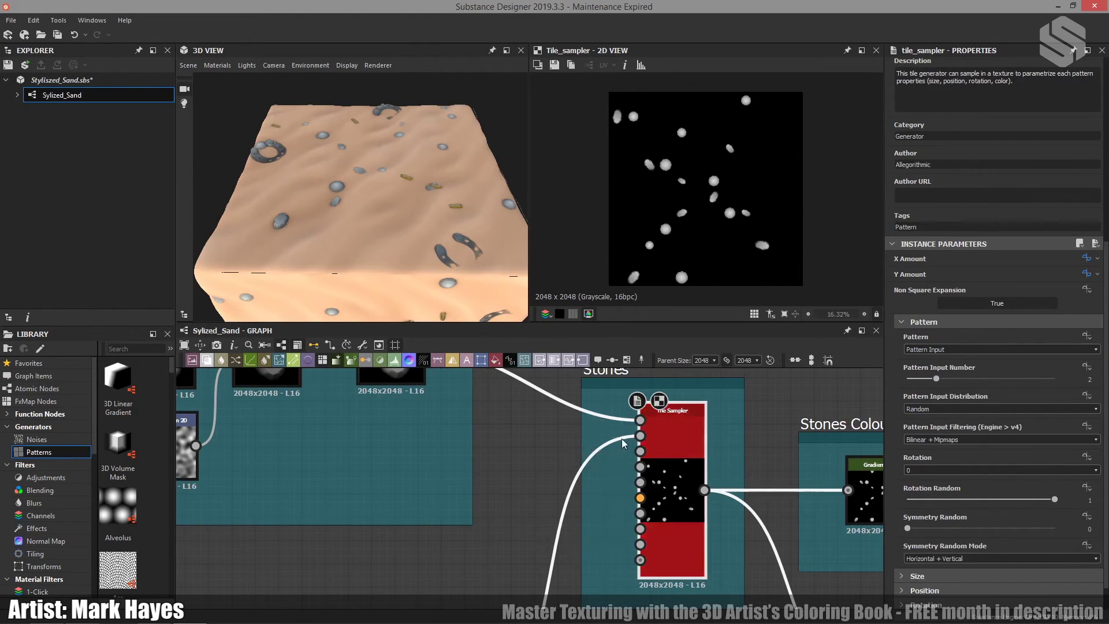
pyautogui.scroll(-5, 624, 439)
pyautogui.scroll(3, 635, 516)
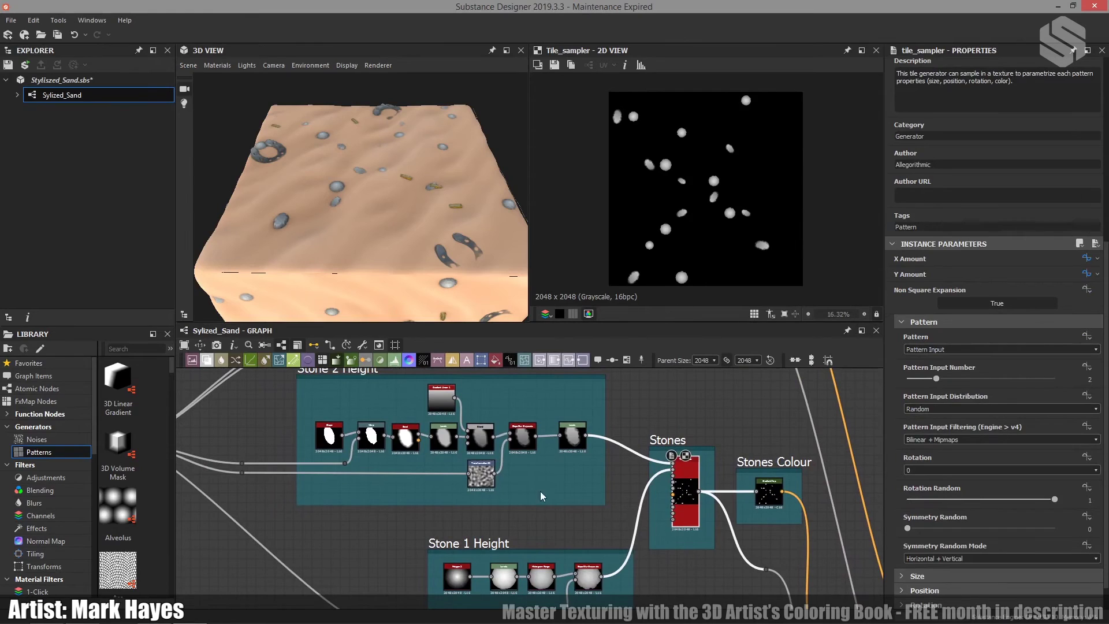
pyautogui.scroll(-1, 988, 497)
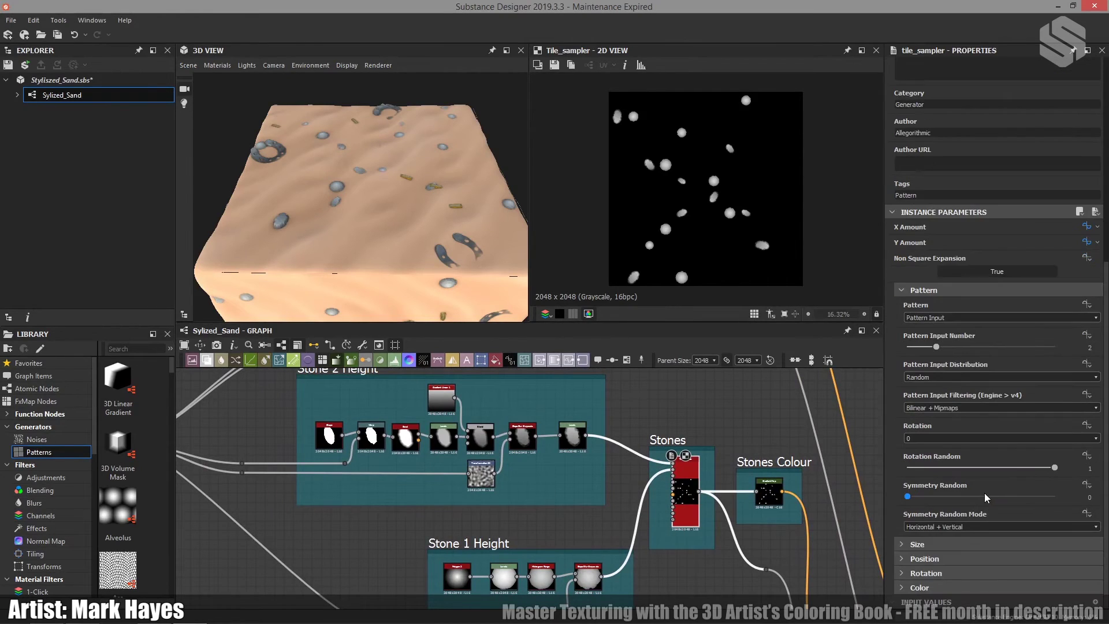
# Expand the Size and Position groups, showing Scale 1.07 and Scale Random 0.52.
pyautogui.click(916, 544)
pyautogui.scroll(-6, 914, 549)
pyautogui.click(914, 558)
pyautogui.scroll(-6, 902, 558)
pyautogui.scroll(5, 937, 405)
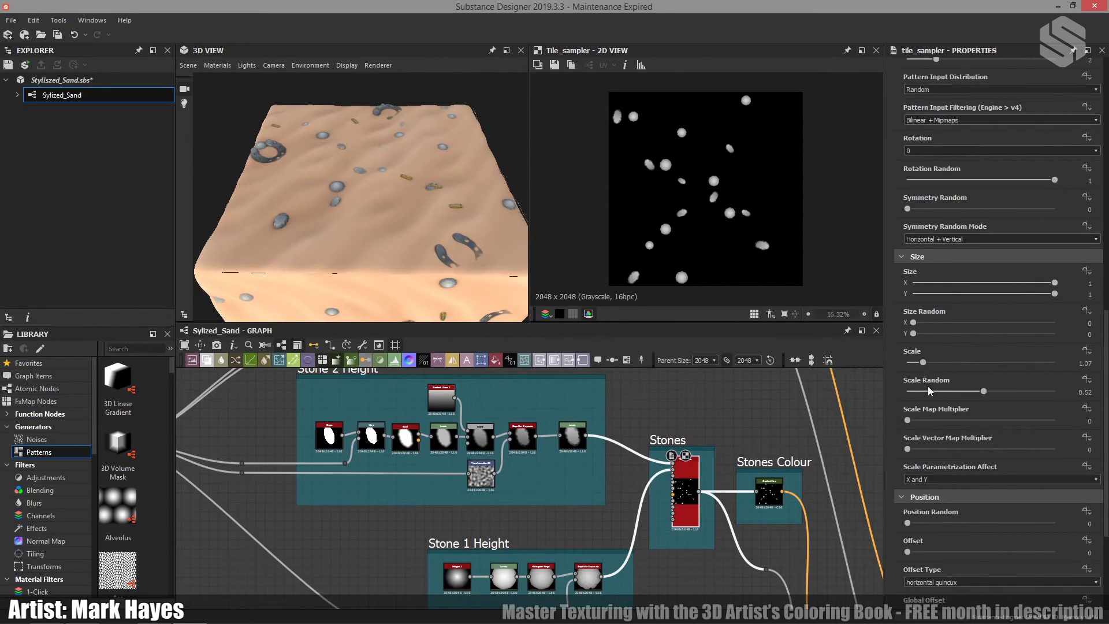
pyautogui.scroll(-5, 945, 428)
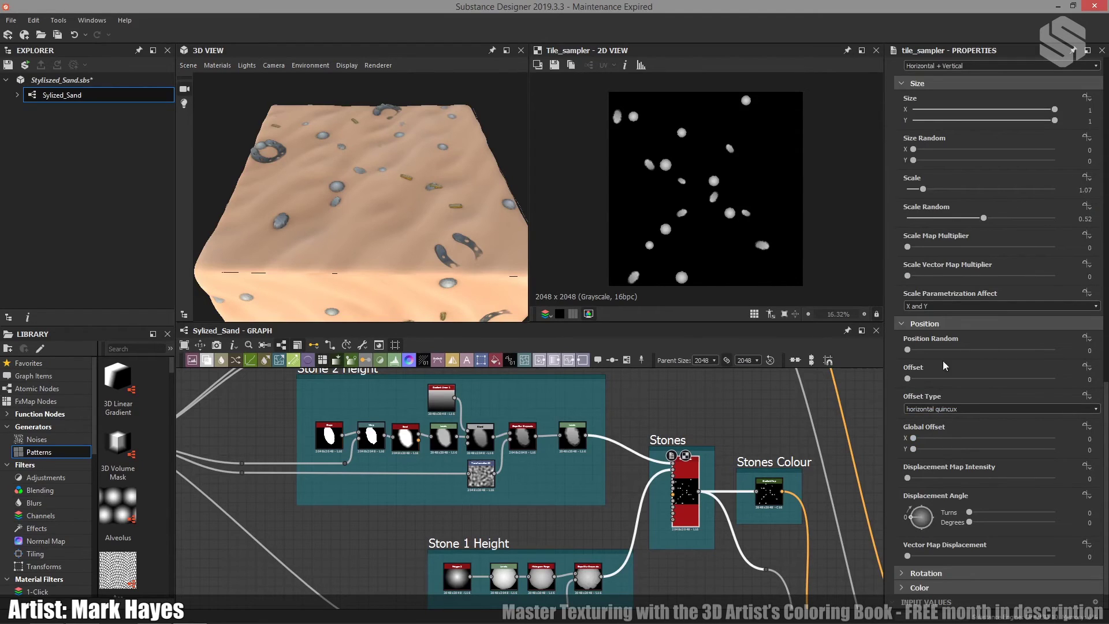
pyautogui.scroll(1, 946, 367)
pyautogui.scroll(-1, 968, 309)
# Expand the Rotation group (Rotation Random 0.6) and look down at the stones.
pyautogui.click(899, 576)
pyautogui.scroll(-4, 901, 572)
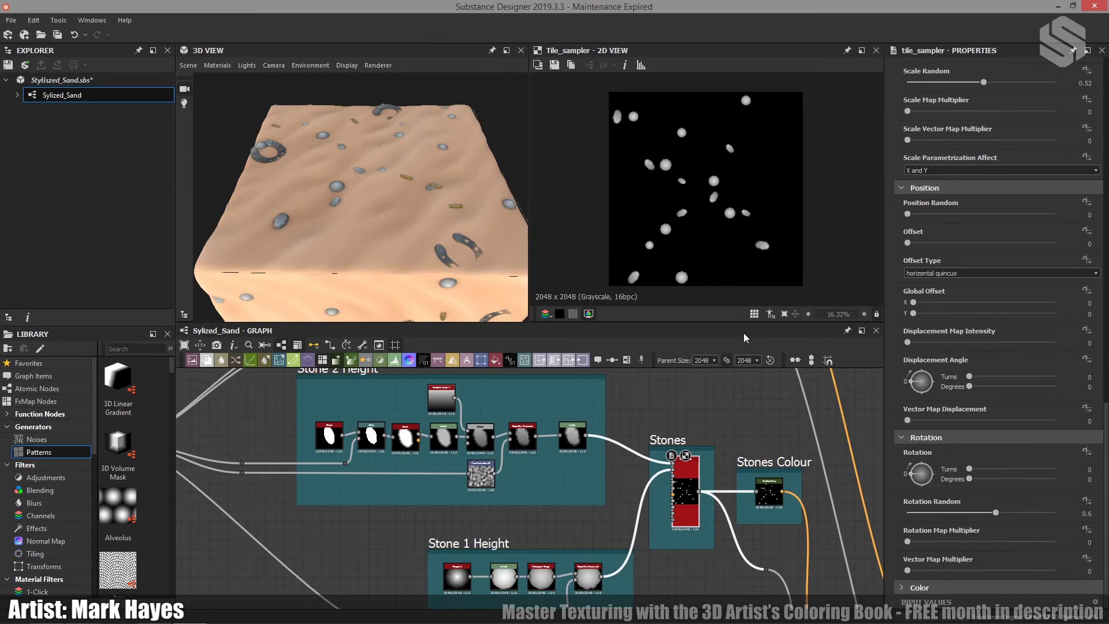
pyautogui.moveTo(382, 172); pyautogui.dragTo(526, 247)
pyautogui.moveTo(404, 273); pyautogui.dragTo(345, 269)
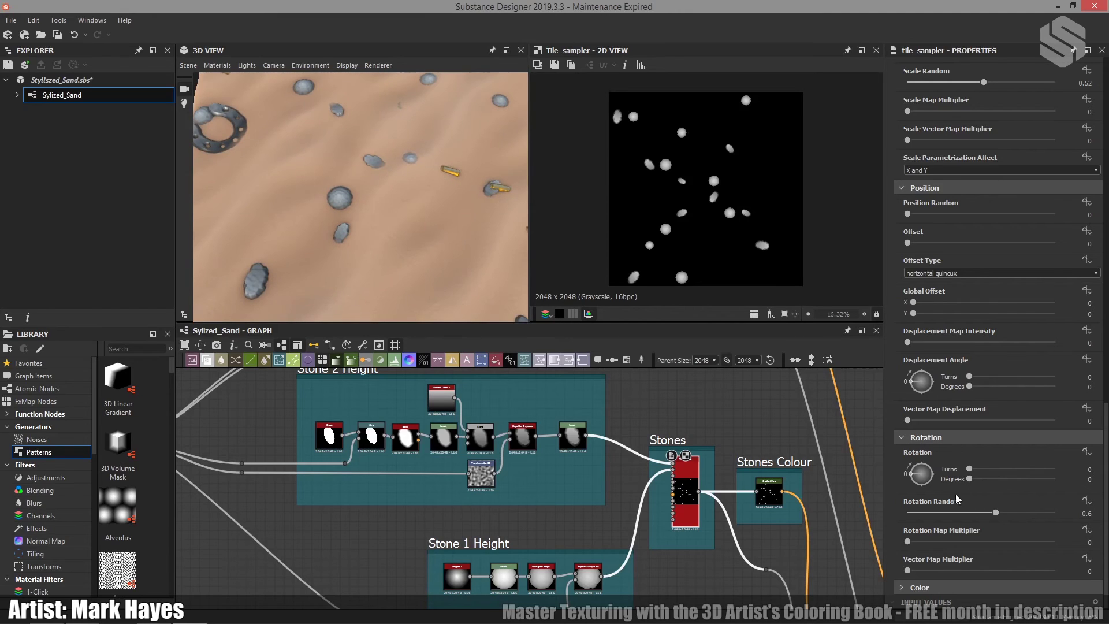
# Expand the Color group showing Max blending and Pattern Center mask sampling, then orbit the cube.
pyautogui.click(900, 587)
pyautogui.scroll(-2, 975, 459)
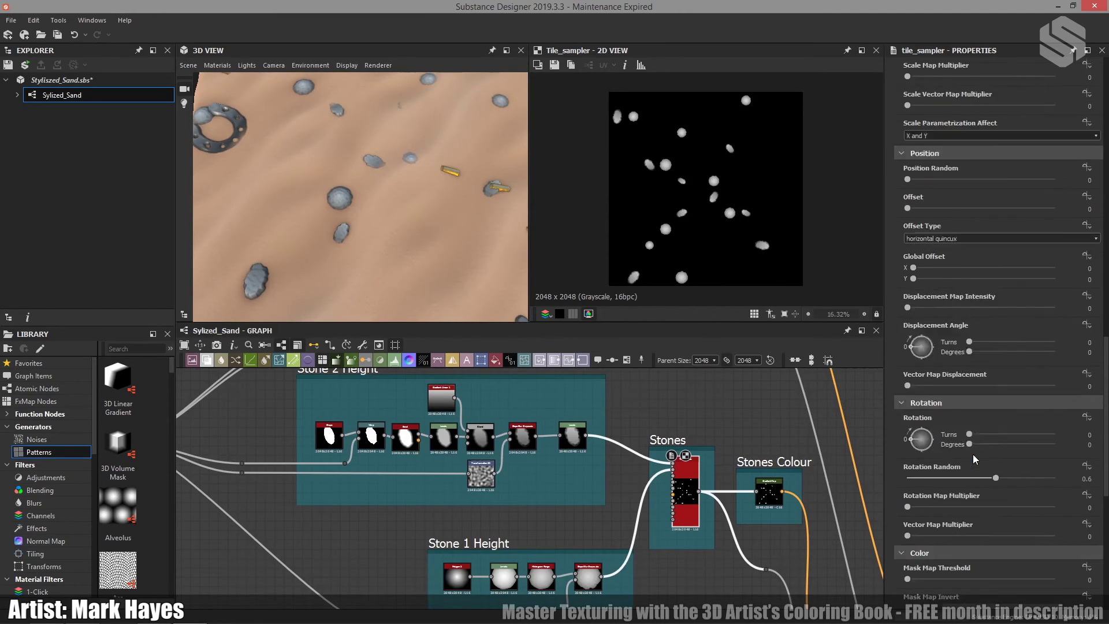
pyautogui.scroll(-4, 973, 457)
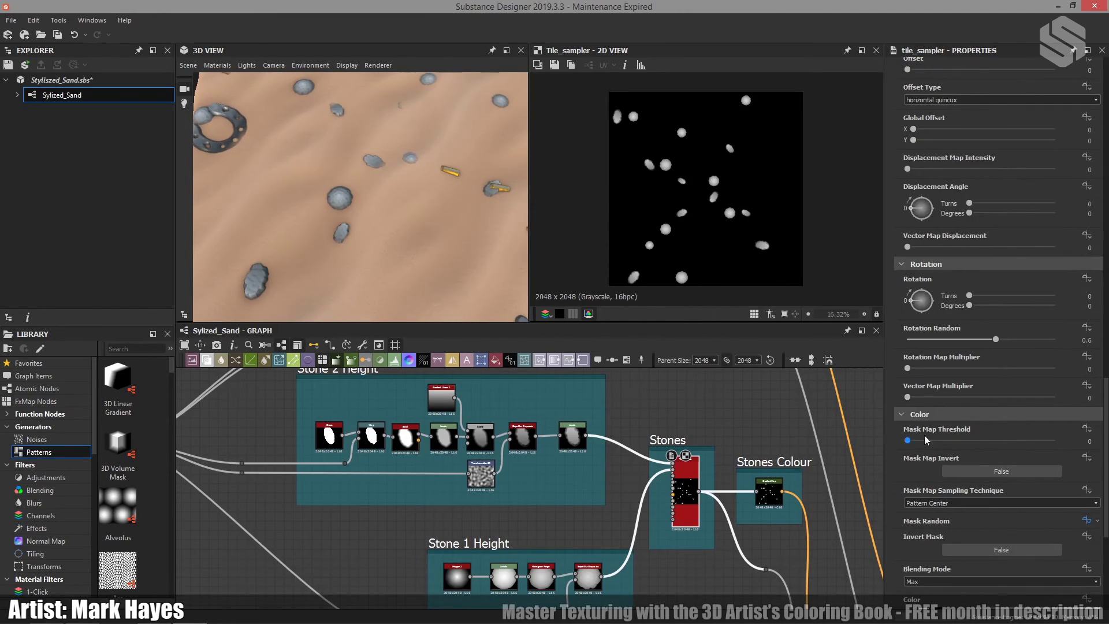
pyautogui.scroll(-2, 958, 453)
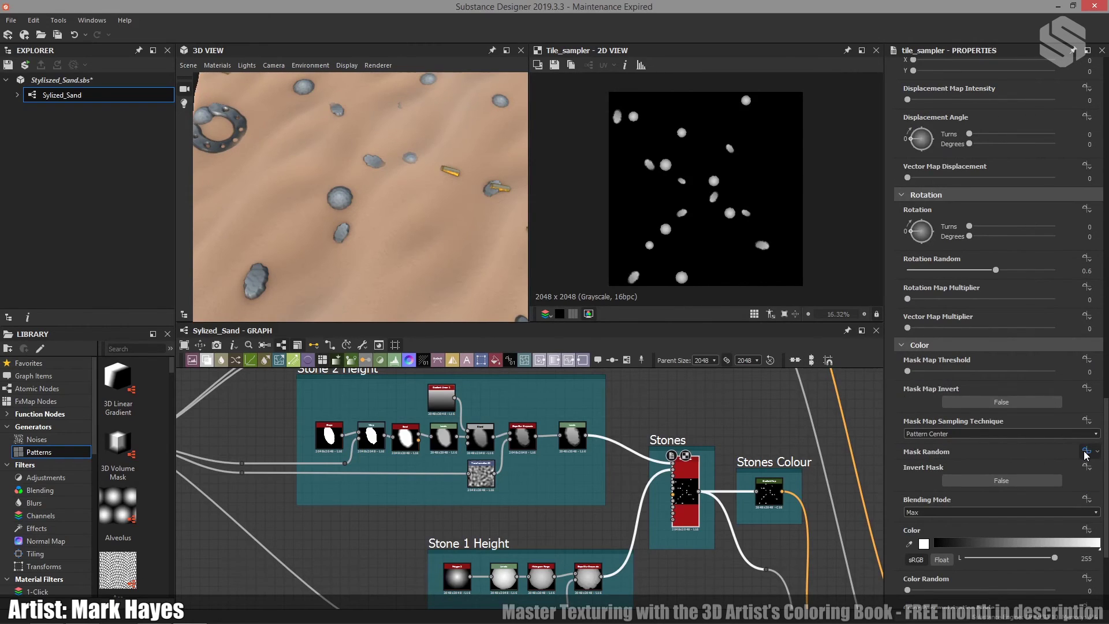
pyautogui.scroll(-5, 445, 223)
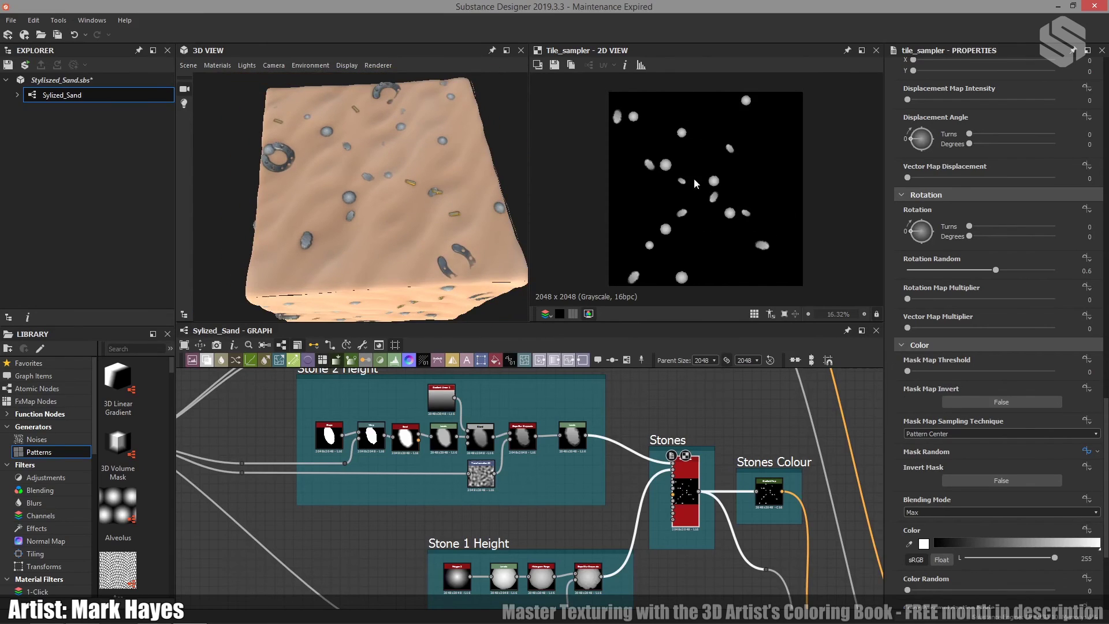
pyautogui.moveTo(390, 209); pyautogui.dragTo(351, 176)
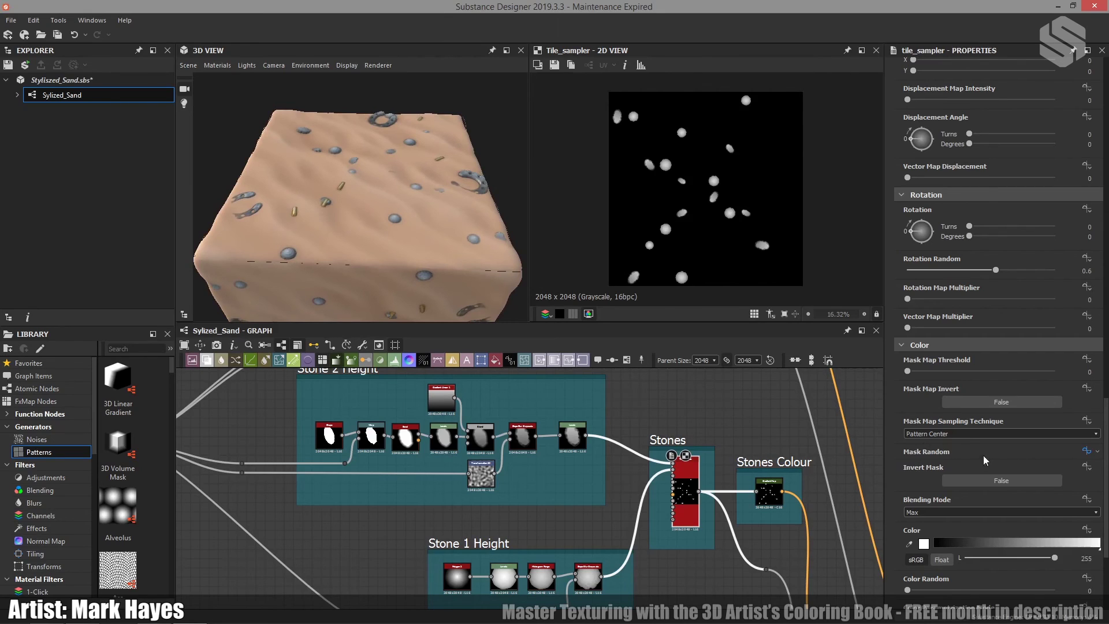